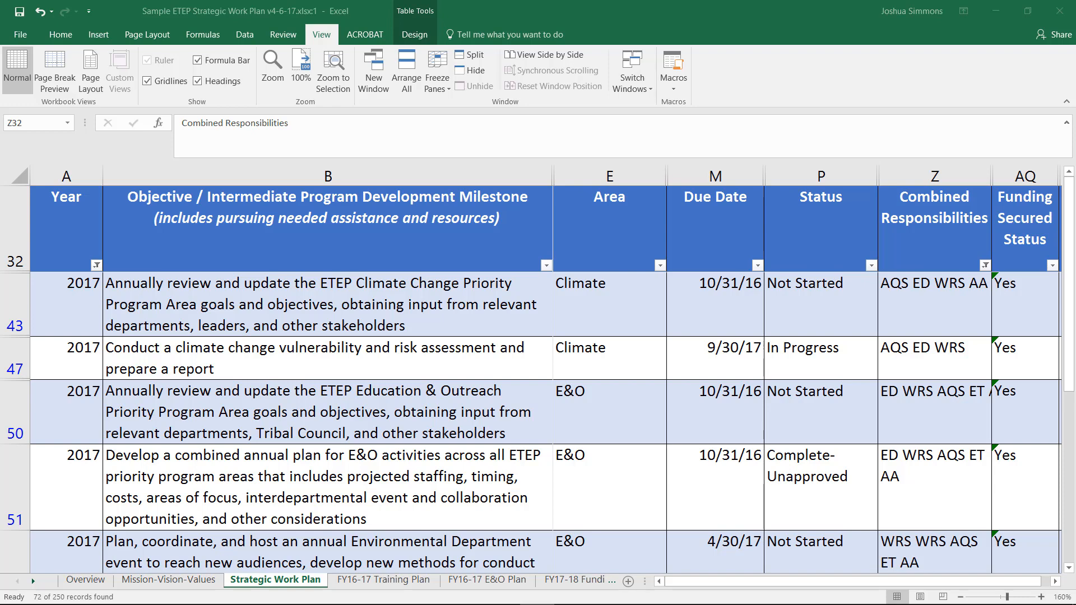
- Open the list of allowed Area values for the Climate objective in row 43
{"action": "left_click", "coordinate": [649, 324]}
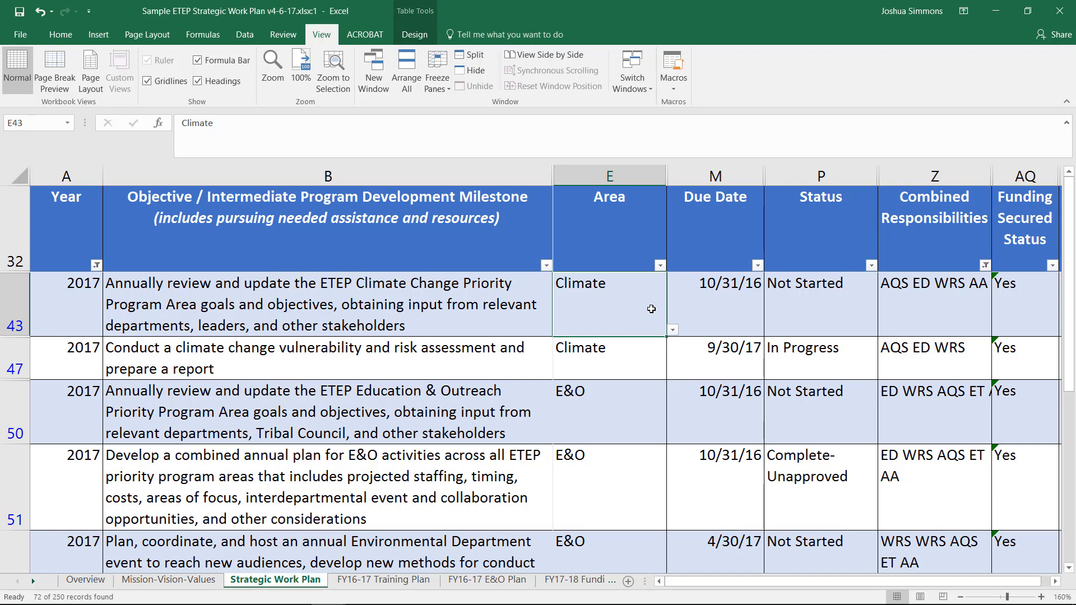
{"action": "left_click", "coordinate": [673, 330]}
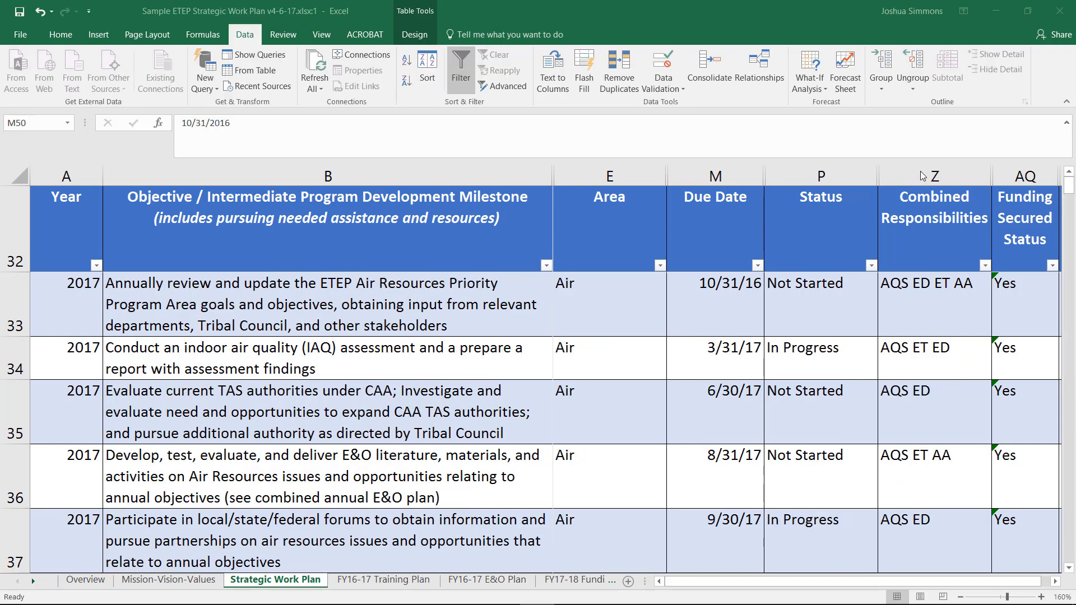
- Unhide the columns between Status and Combined Responsibilities in the Strategic Work Plan table
{"action": "left_click", "coordinate": [916, 169]}
{"action": "left_click", "coordinate": [832, 171], "text": "shift"}
{"action": "right_click", "coordinate": [834, 173]}
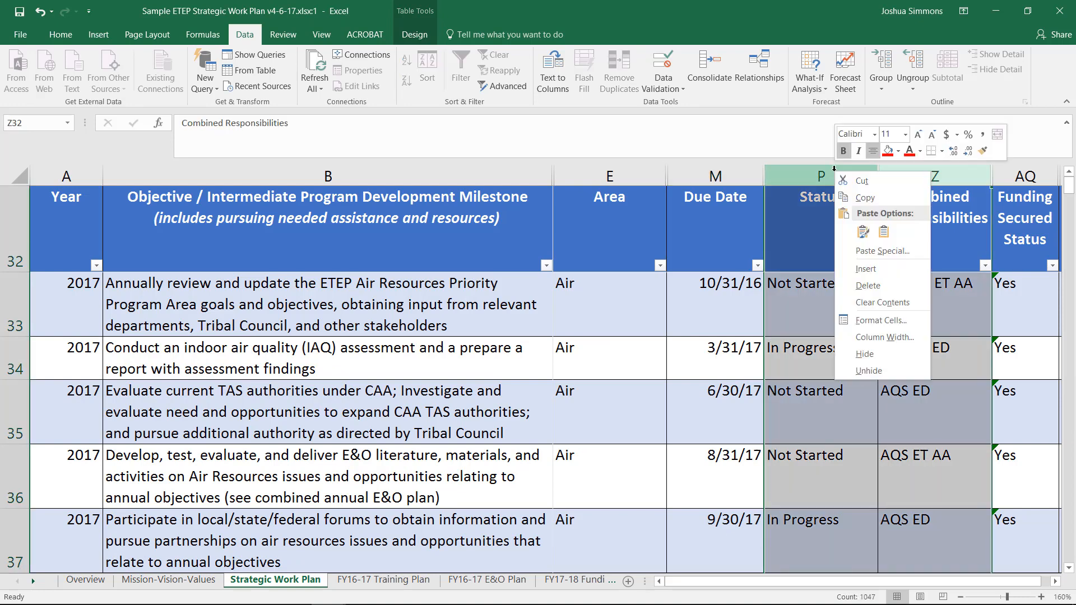
{"action": "left_click", "coordinate": [904, 370]}
- View the allowed staff codes for the Primary Staff Responsibility cell in row 33
{"action": "left_click", "coordinate": [752, 324]}
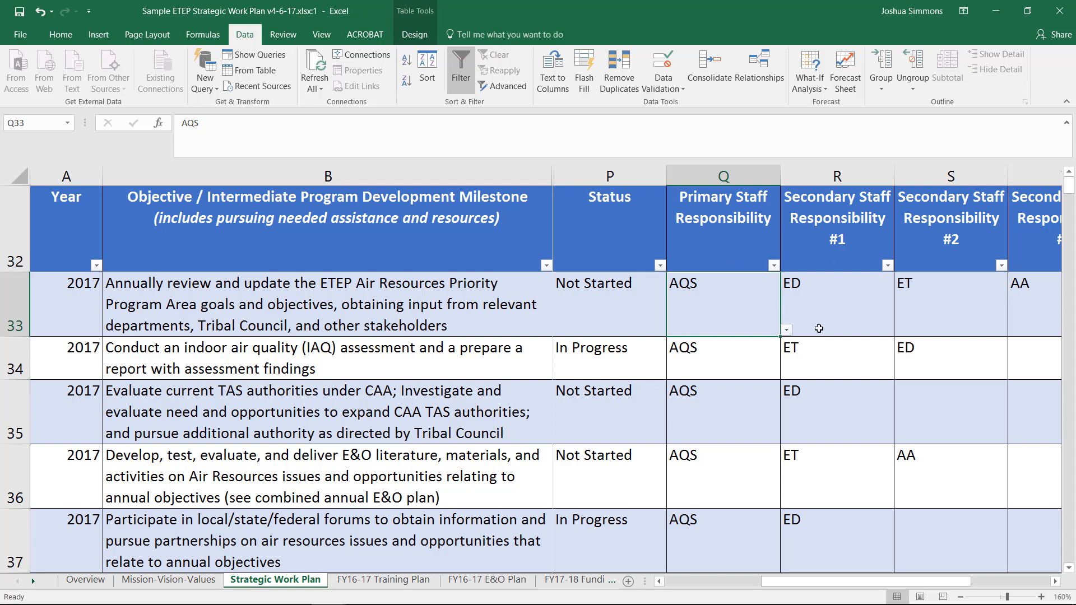
{"action": "left_click", "coordinate": [786, 330]}
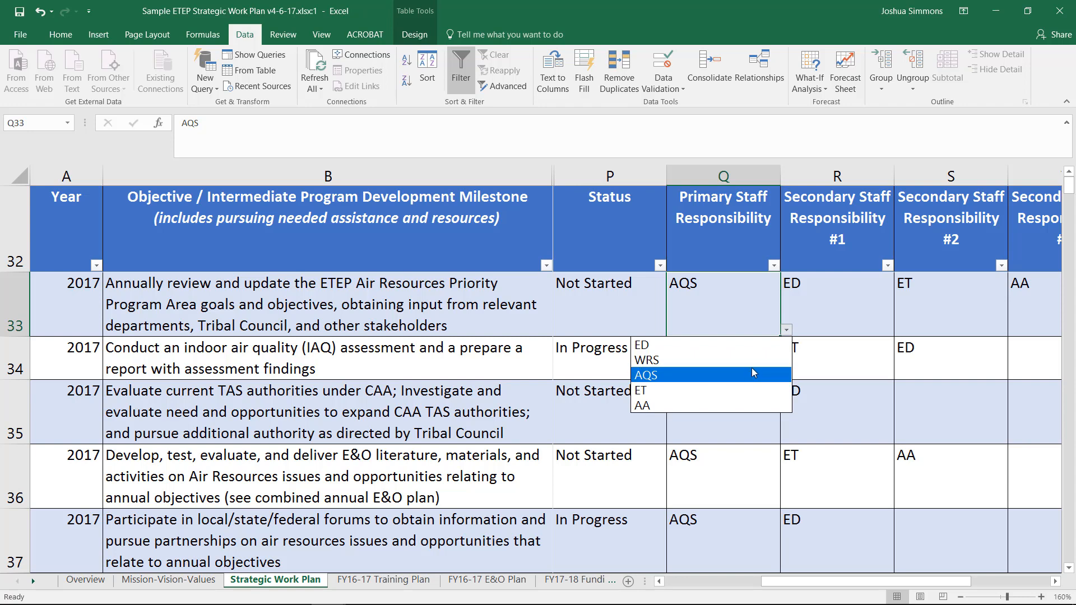
{"action": "left_click", "coordinate": [853, 301]}
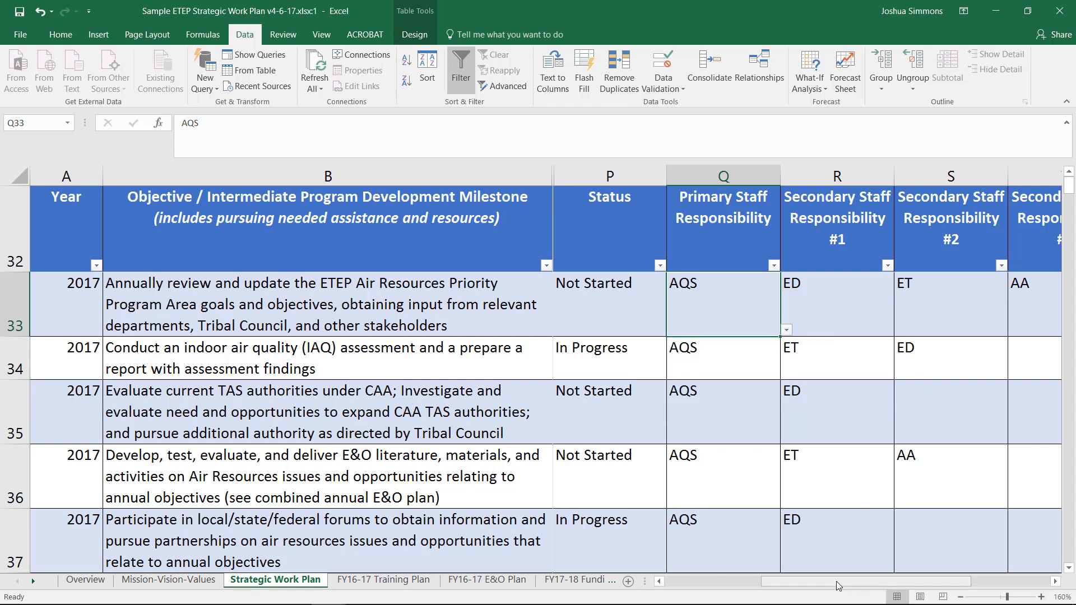
- View the dropdown choices for External Responsibility #1 and Secondary Staff Responsibility #5 in row 33
{"action": "left_click_drag", "start_coordinate": [836, 581], "coordinate": [880, 583]}
{"action": "left_click", "coordinate": [868, 313]}
{"action": "left_click", "coordinate": [900, 331]}
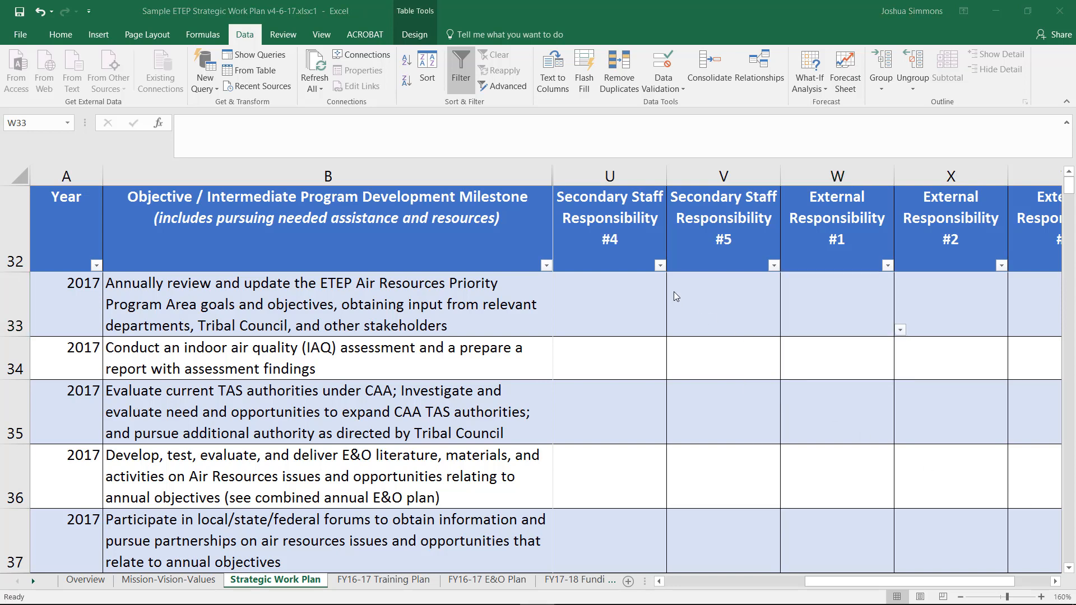
{"action": "left_click", "coordinate": [723, 316]}
{"action": "left_click", "coordinate": [786, 329]}
- Inspect the data validation source behind the External Responsibility #1 dropdown in row 33, leaving its settings as they are
{"action": "left_click", "coordinate": [34, 581]}
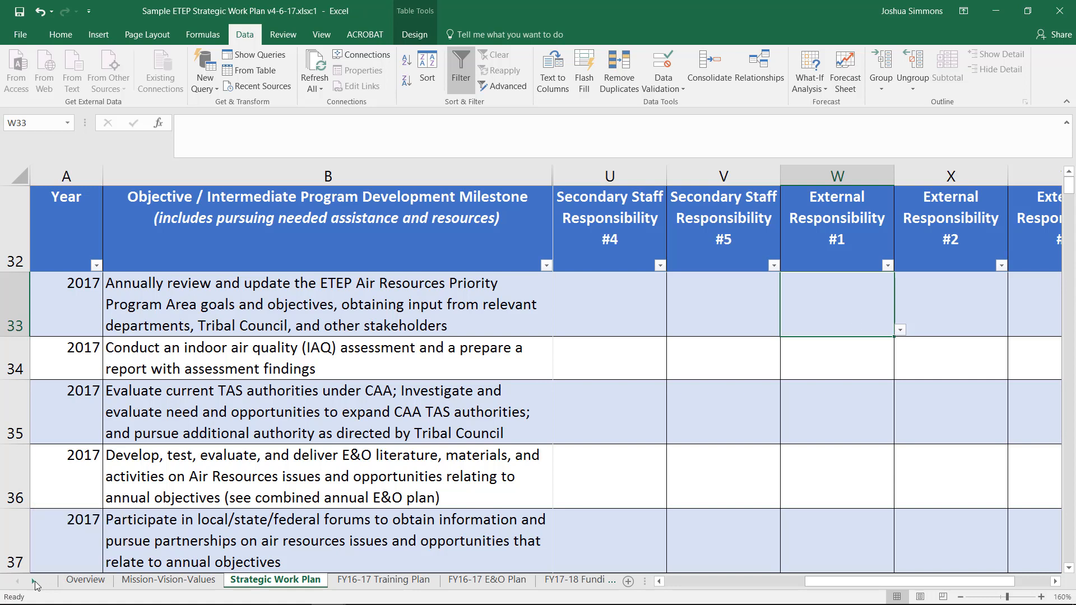
{"action": "left_click", "coordinate": [35, 583]}
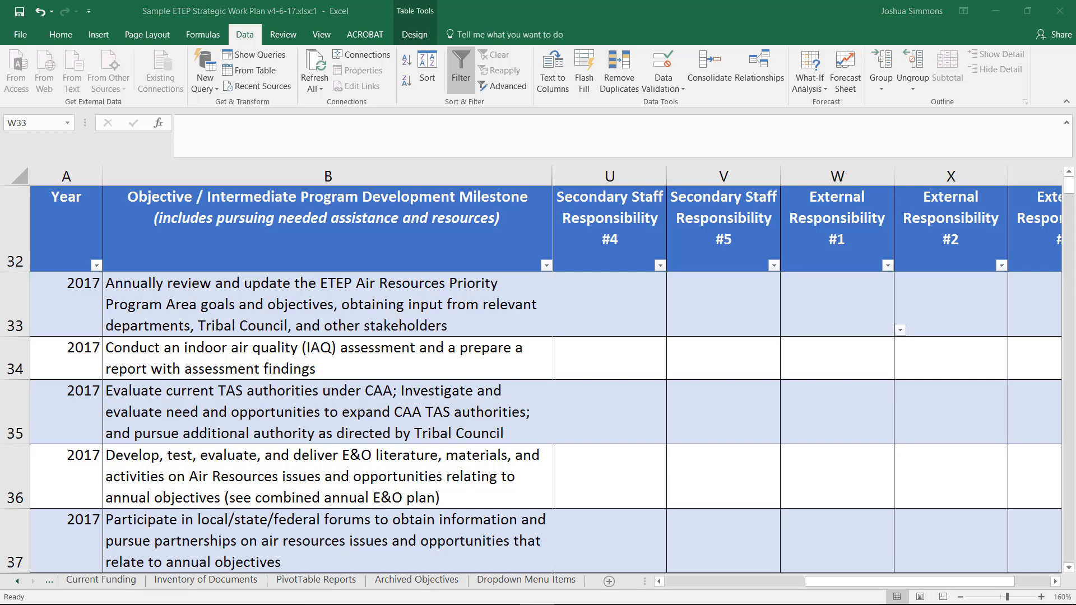
{"action": "left_click", "coordinate": [670, 62]}
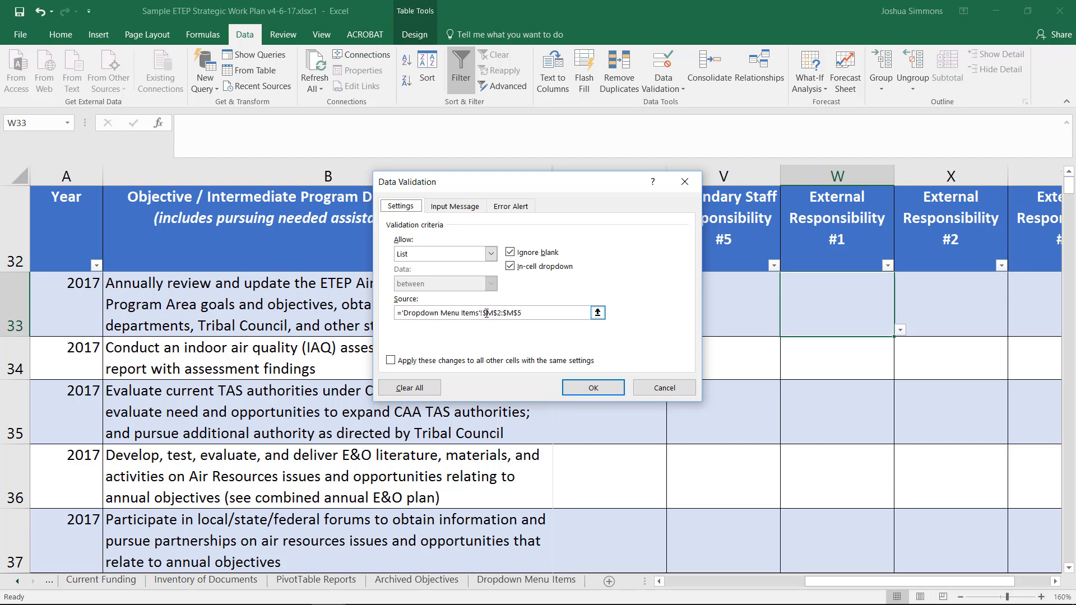
{"action": "left_click", "coordinate": [664, 388]}
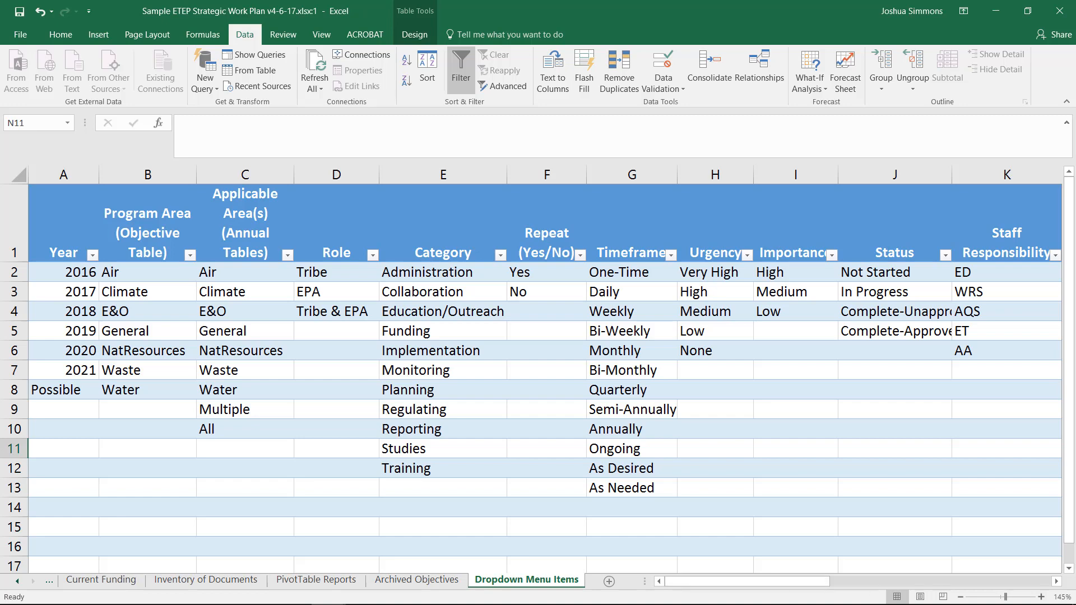
- Examine the external responsibility codes and descriptions on the Dropdown Menu Items sheet
{"action": "left_click", "coordinate": [1028, 230]}
{"action": "scroll", "coordinate": [1028, 230], "scroll_direction": "right", "scroll_amount": 4}
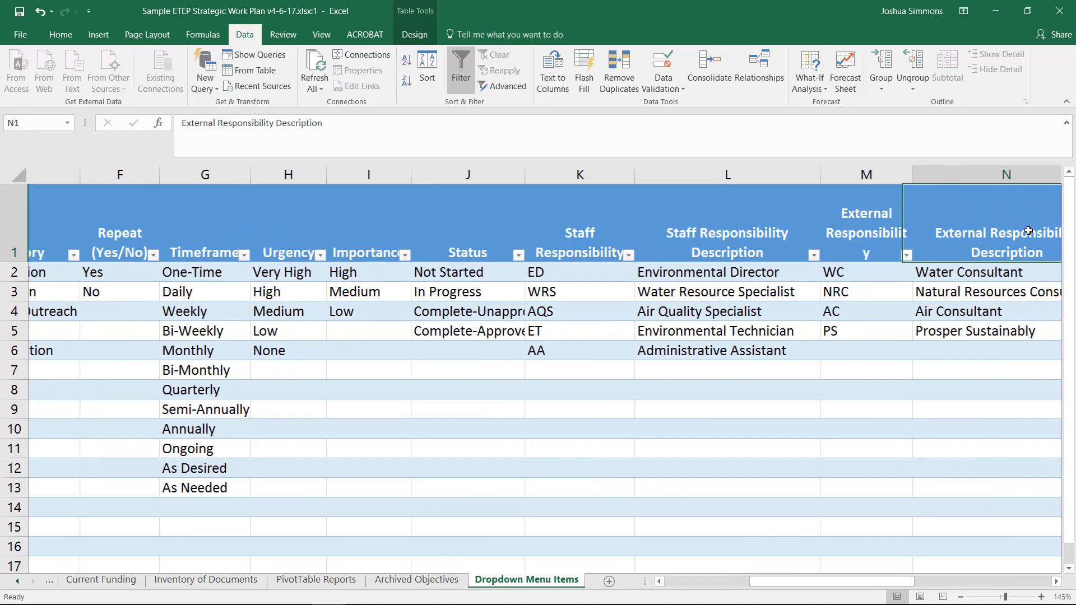
{"action": "left_click", "coordinate": [663, 217]}
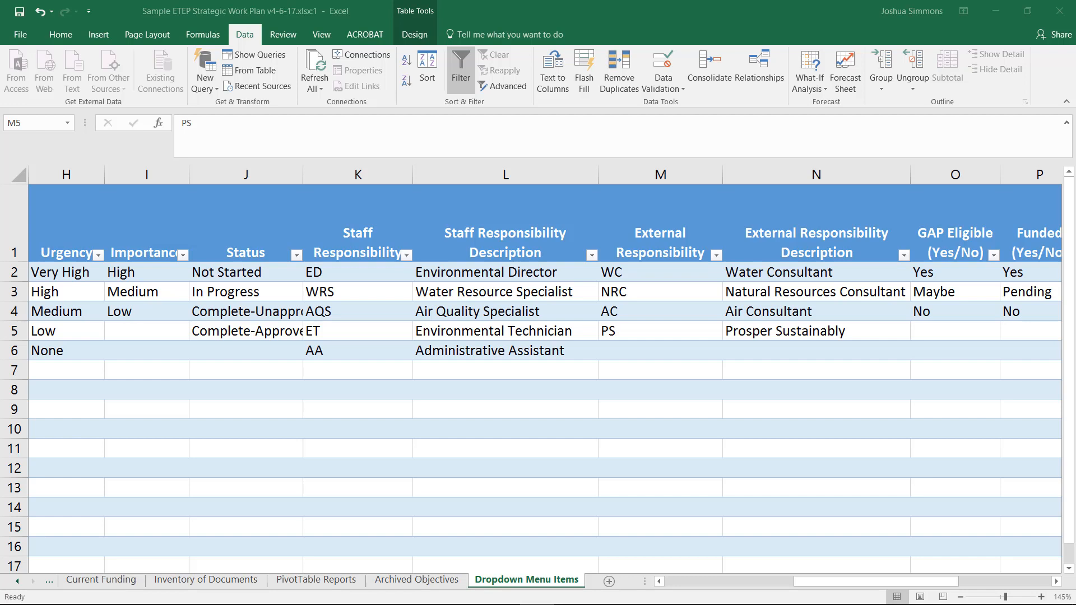
- Change the Air Quality Specialist's code in the Staff Responsibility list to ARS
{"action": "left_click", "coordinate": [365, 273]}
{"action": "left_click", "coordinate": [365, 273]}
{"action": "left_click", "coordinate": [359, 354]}
{"action": "left_click", "coordinate": [383, 312]}
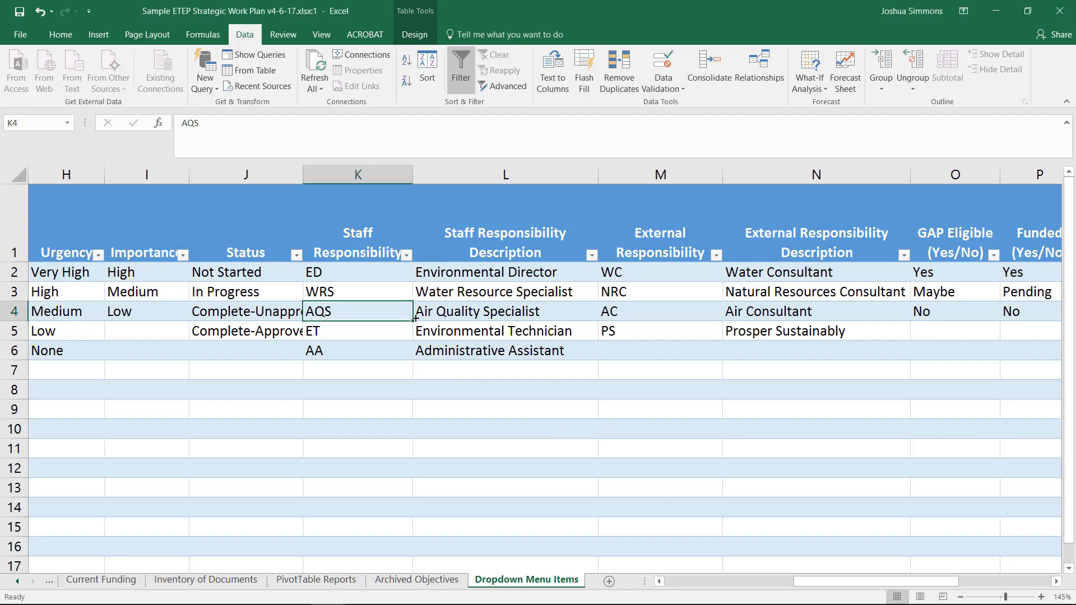
{"action": "type", "text": "ARS"}
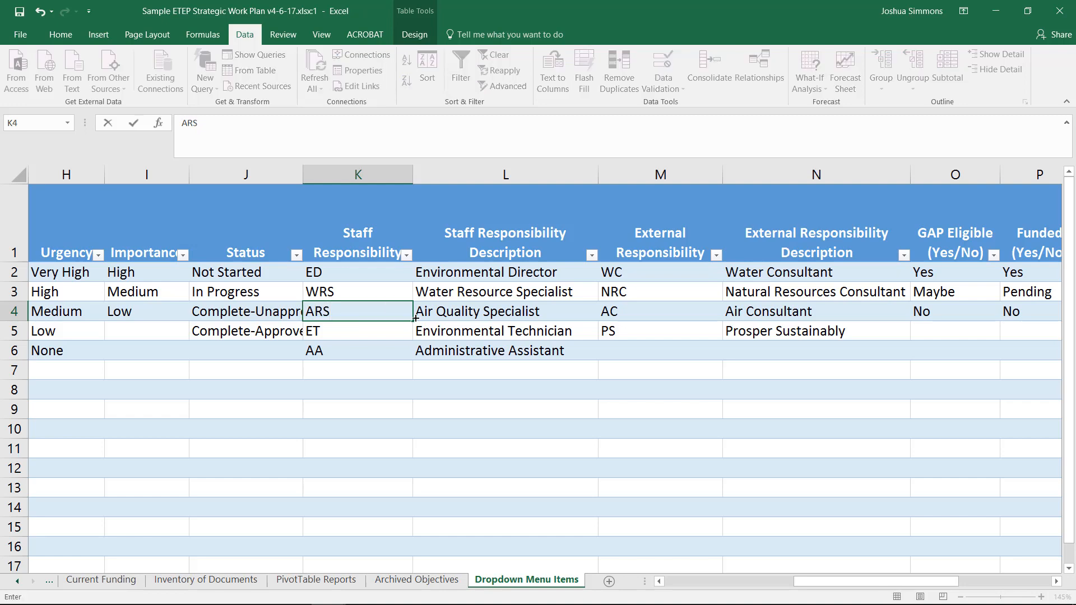
{"action": "key", "text": "Tab"}
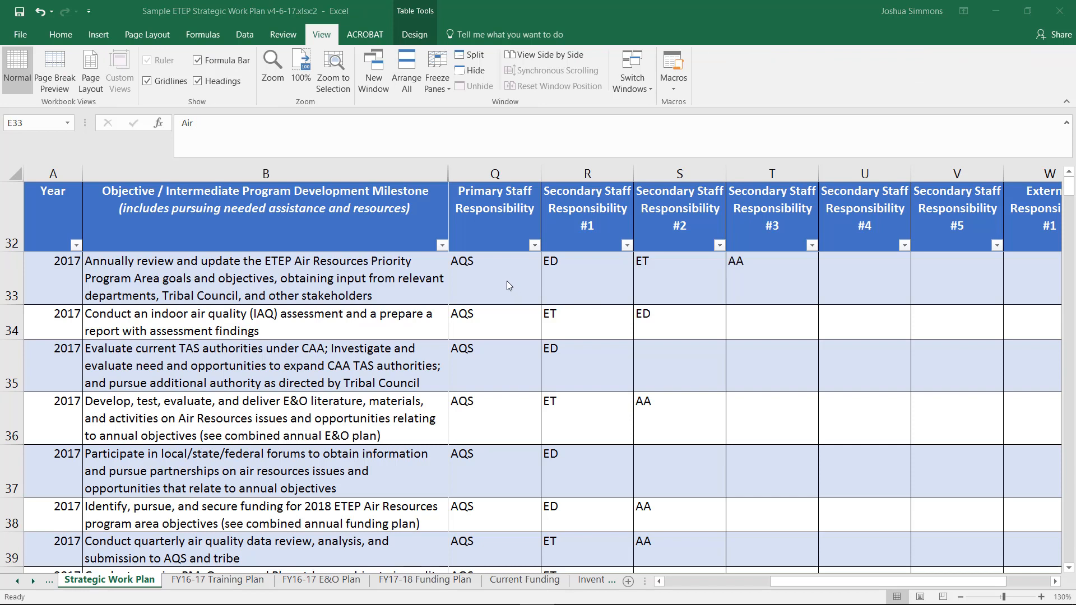
- Set the Primary Staff Responsibility in row 33 of the Strategic Work Plan to ARS from its dropdown
{"action": "left_click", "coordinate": [507, 281]}
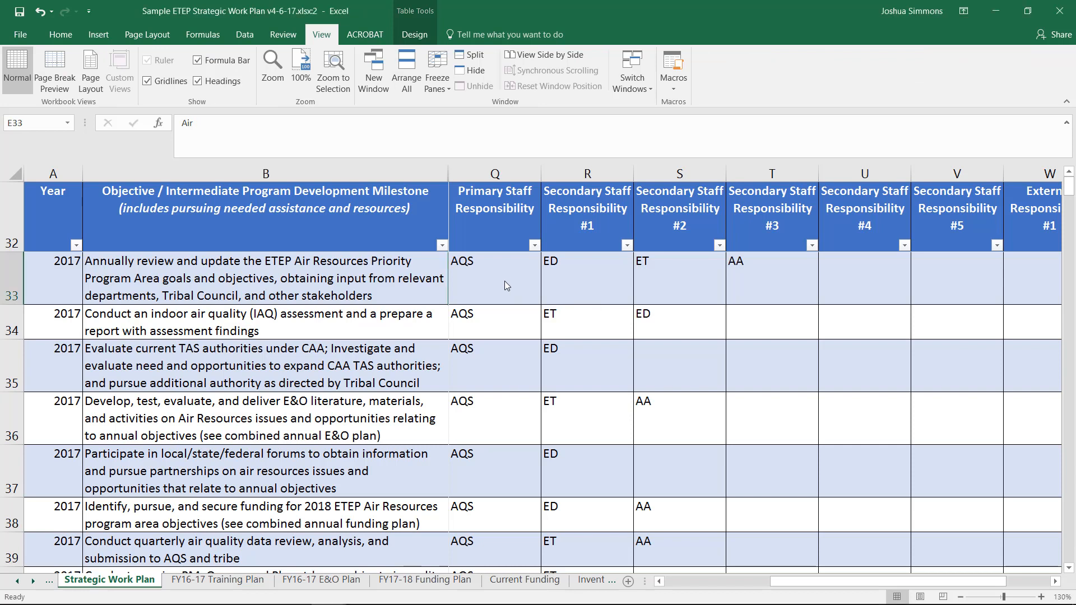
{"action": "left_click", "coordinate": [504, 280]}
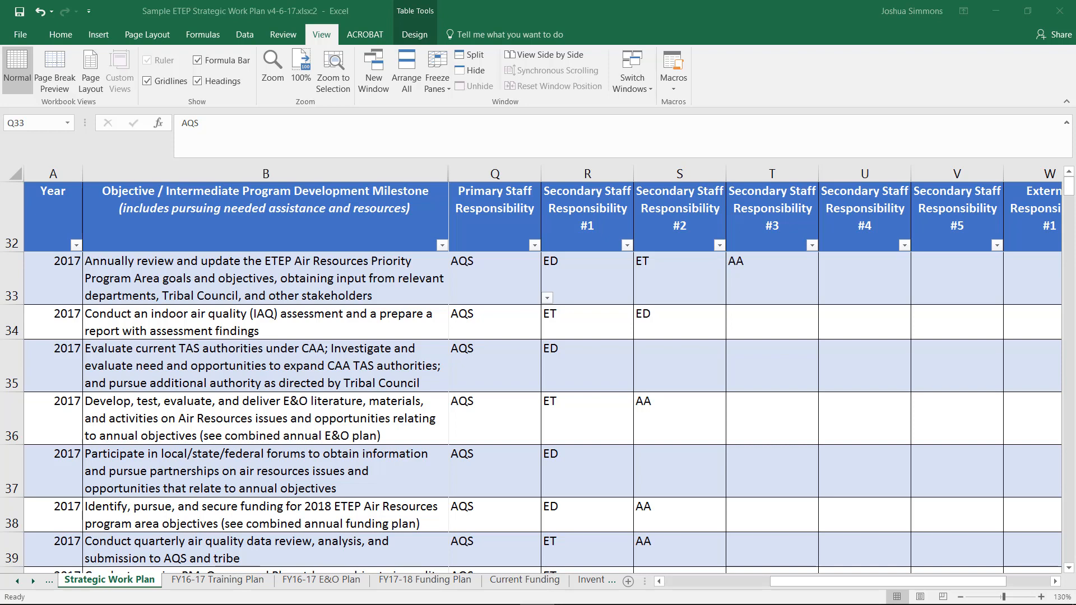
{"action": "left_click", "coordinate": [499, 281]}
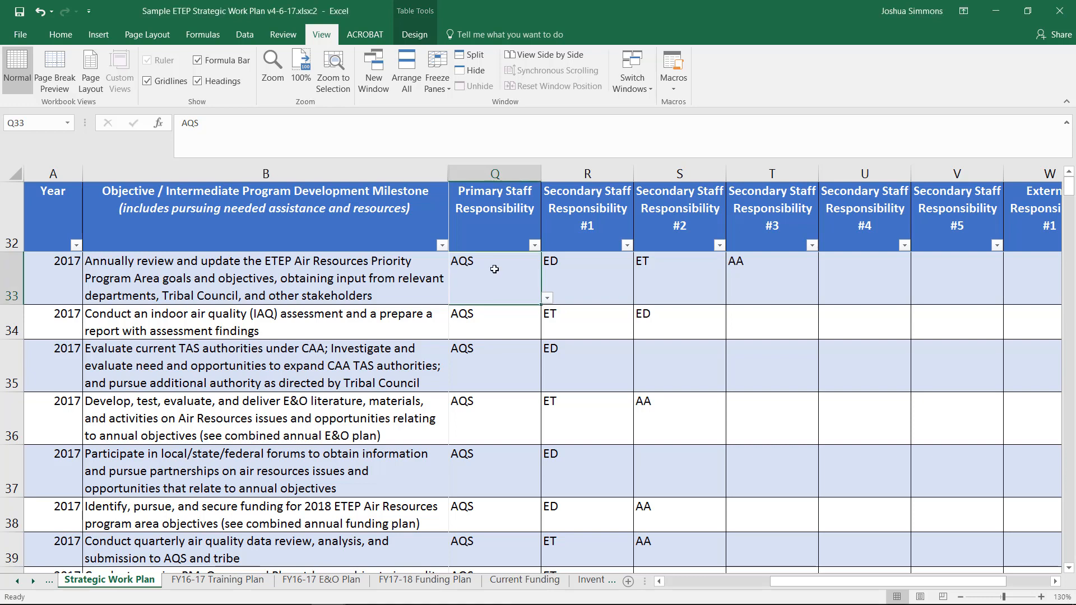
{"action": "left_click", "coordinate": [547, 299]}
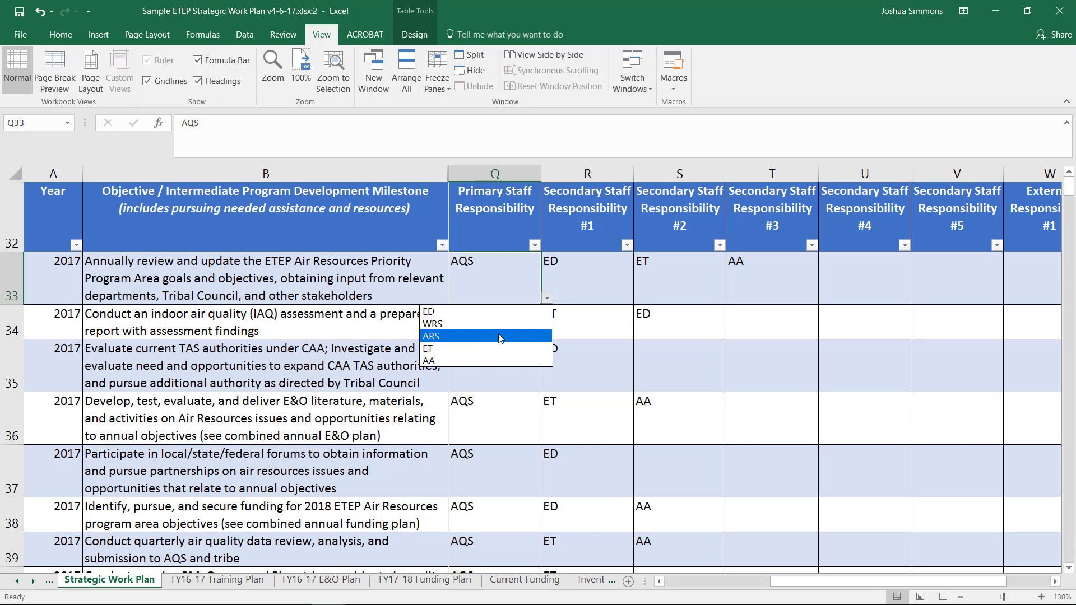
{"action": "left_click", "coordinate": [500, 336]}
- Try to enter AQS as Secondary Staff Responsibility #1 in row 33
{"action": "left_click", "coordinate": [588, 275]}
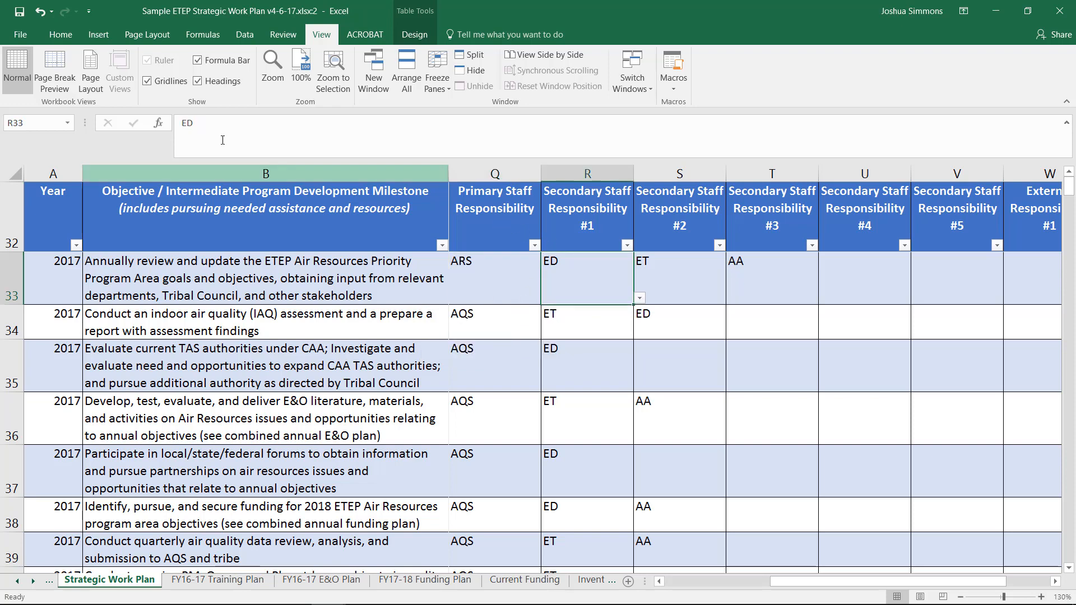
{"action": "left_click_drag", "start_coordinate": [208, 122], "coordinate": [152, 122]}
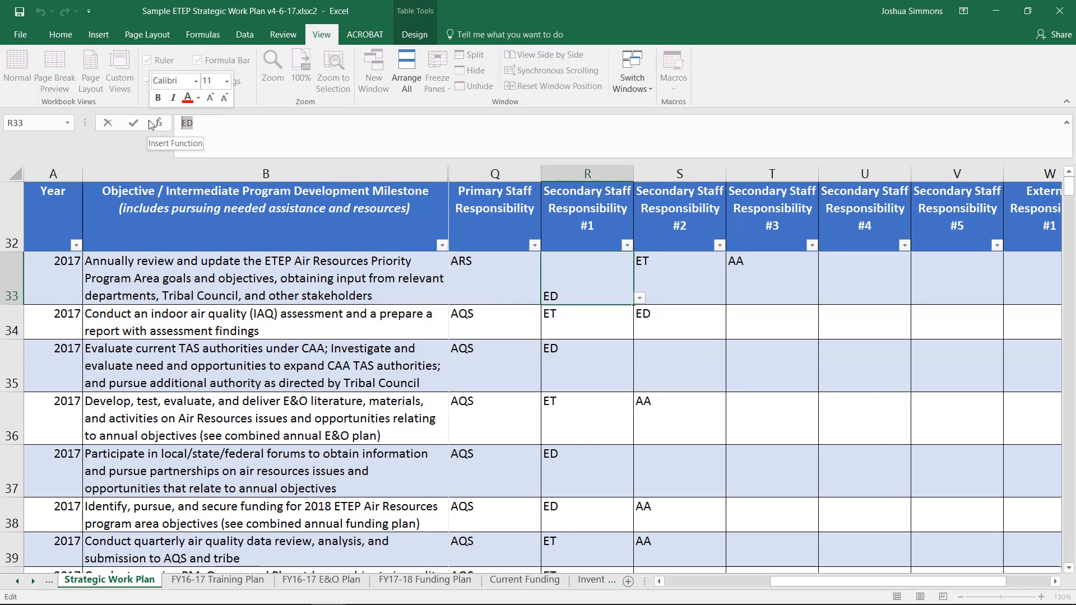
{"action": "type", "text": "AQS"}
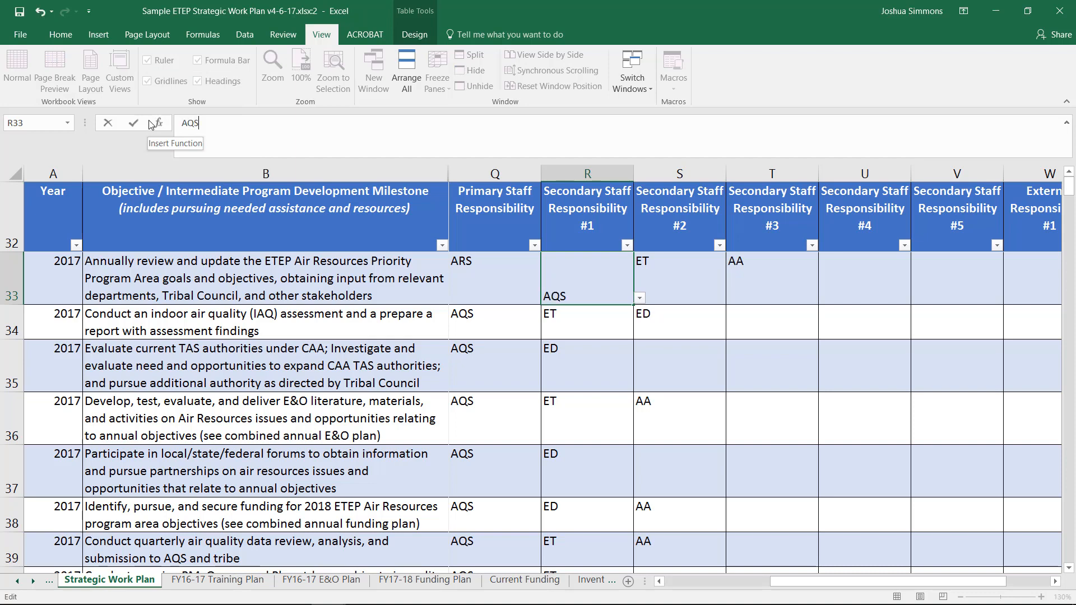
{"action": "key", "text": "Return"}
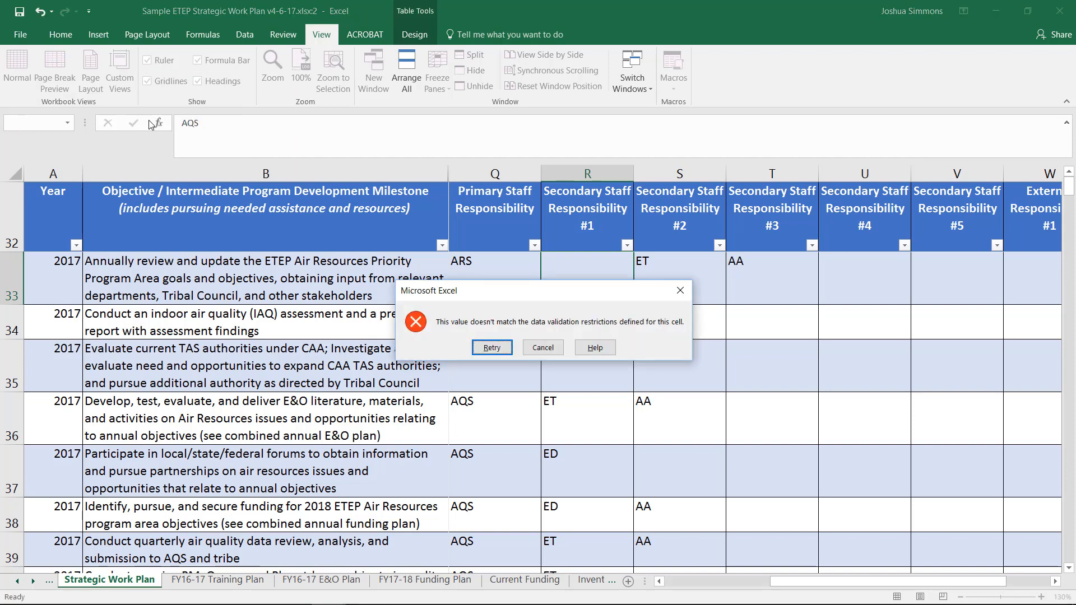
{"action": "left_click", "coordinate": [542, 348]}
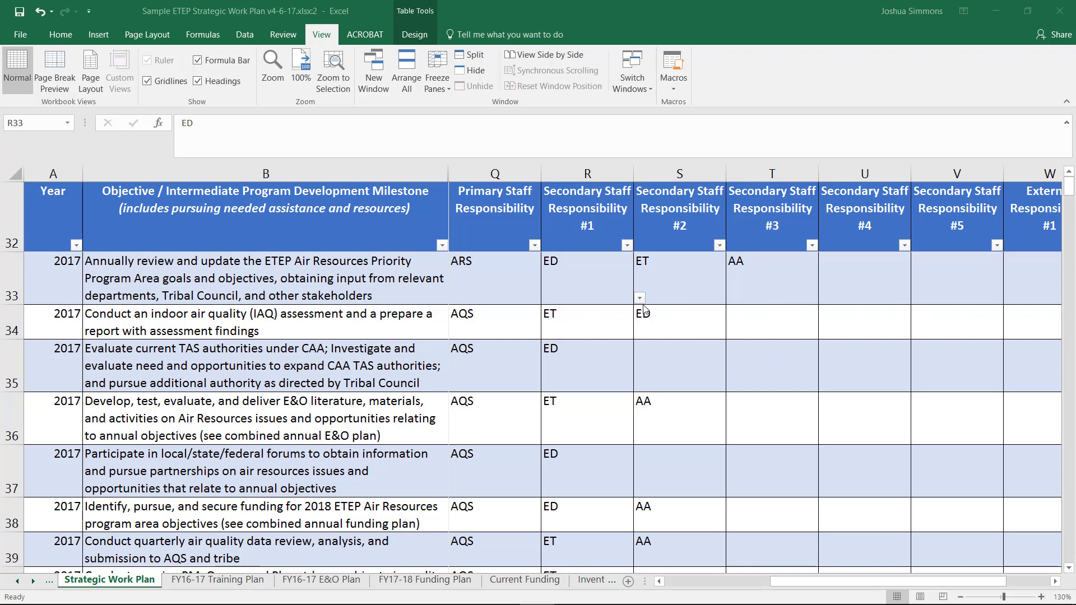
- Filter the Primary Staff Responsibility column to show only the AQS rows
{"action": "left_click", "coordinate": [534, 245]}
{"action": "left_click", "coordinate": [469, 368]}
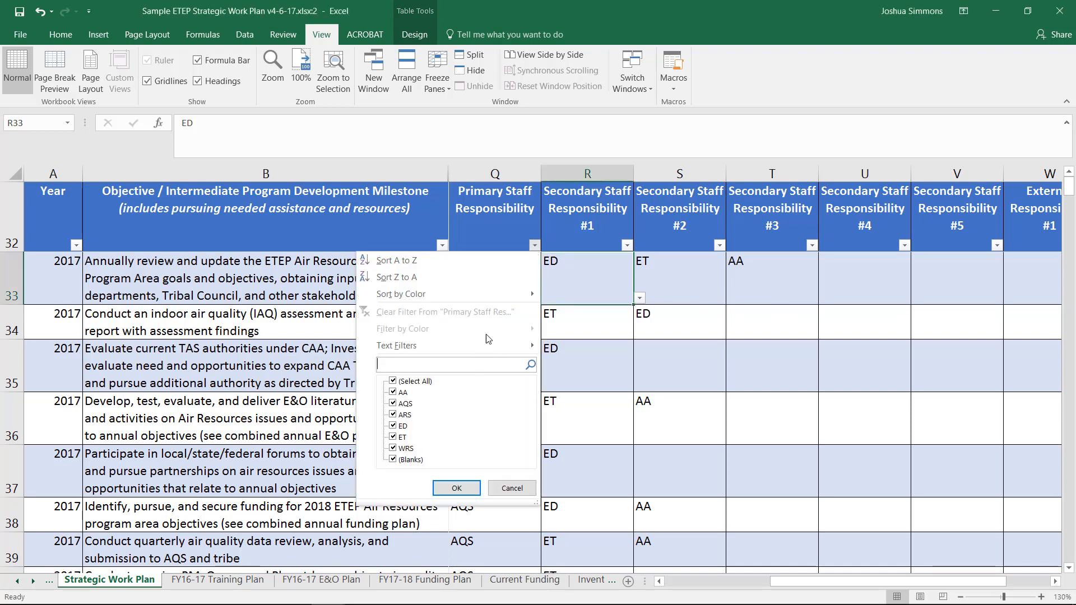
{"action": "type", "text": "AQS"}
{"action": "left_click", "coordinate": [456, 488]}
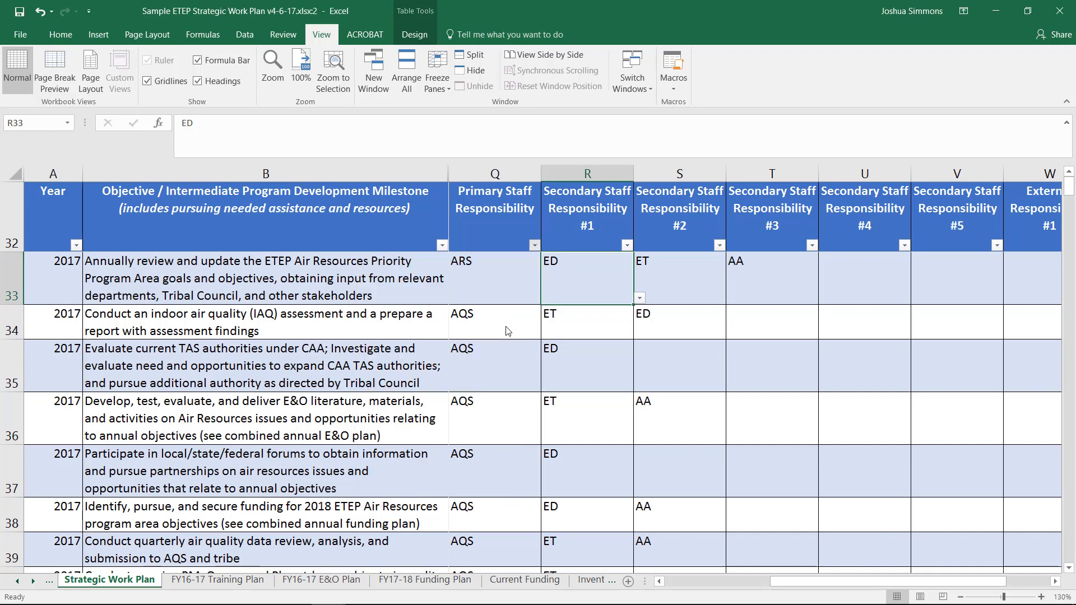
- Enter ARS as the Primary Staff Responsibility in row 34 and fill it down through the filtered rows
{"action": "left_click", "coordinate": [496, 281]}
{"action": "type", "text": "ARS"}
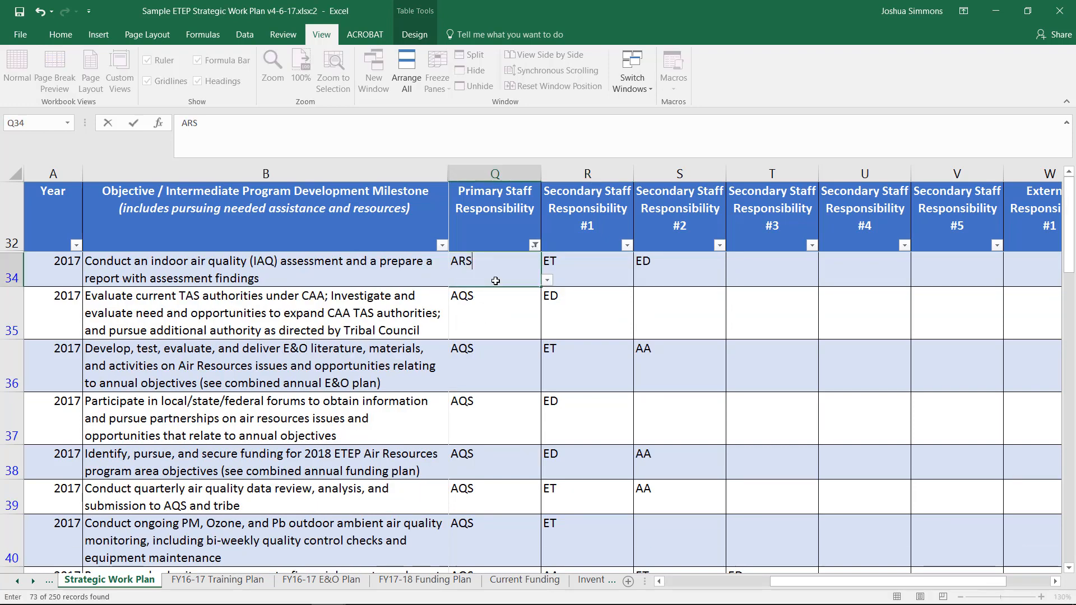
{"action": "key", "text": "Return"}
{"action": "left_click", "coordinate": [518, 283]}
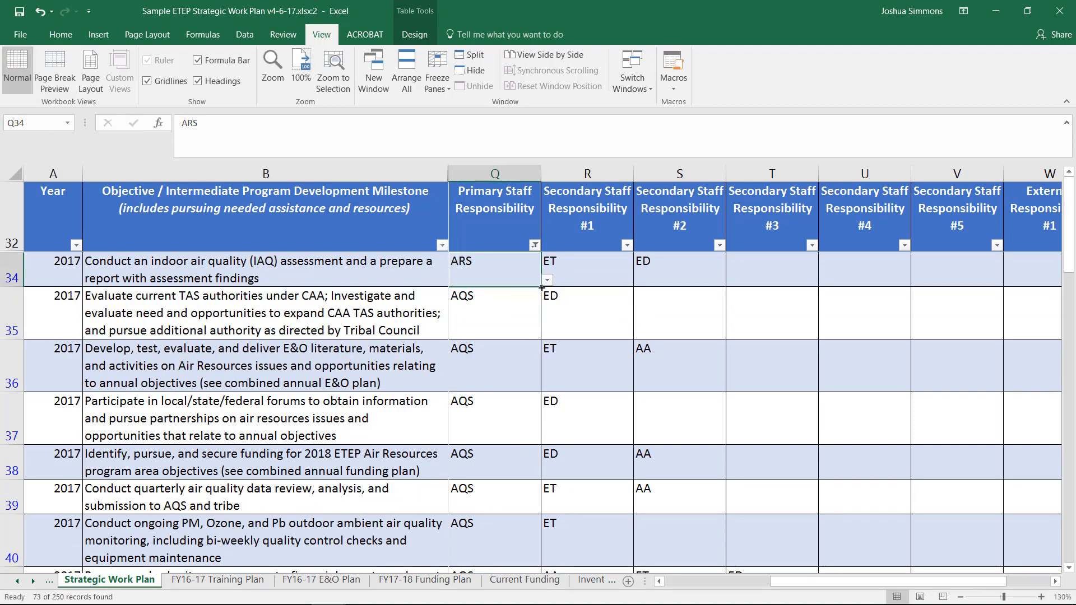
{"action": "left_click_drag", "start_coordinate": [542, 292], "coordinate": [531, 558]}
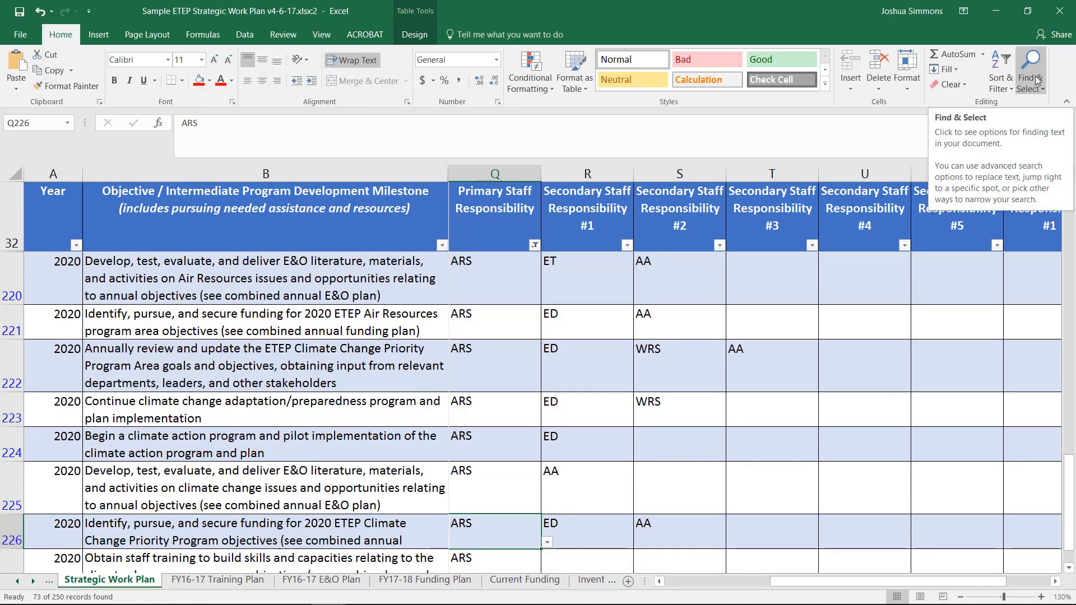
- Replace all occurrences of AQS with ARS using Find and Replace, then close the dialog
{"action": "left_click", "coordinate": [1035, 81]}
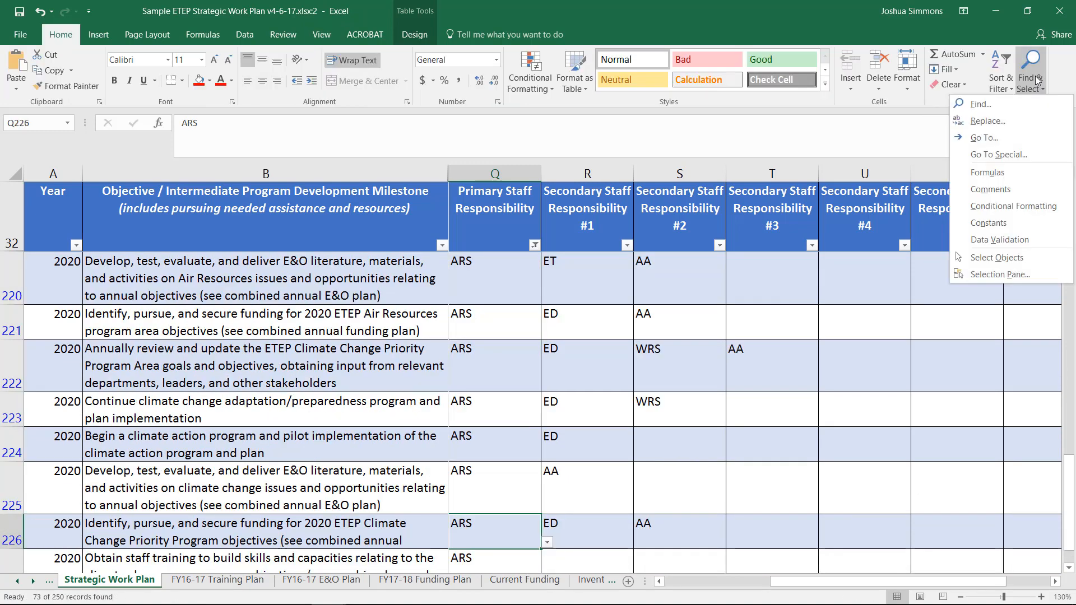
{"action": "left_click", "coordinate": [1019, 125]}
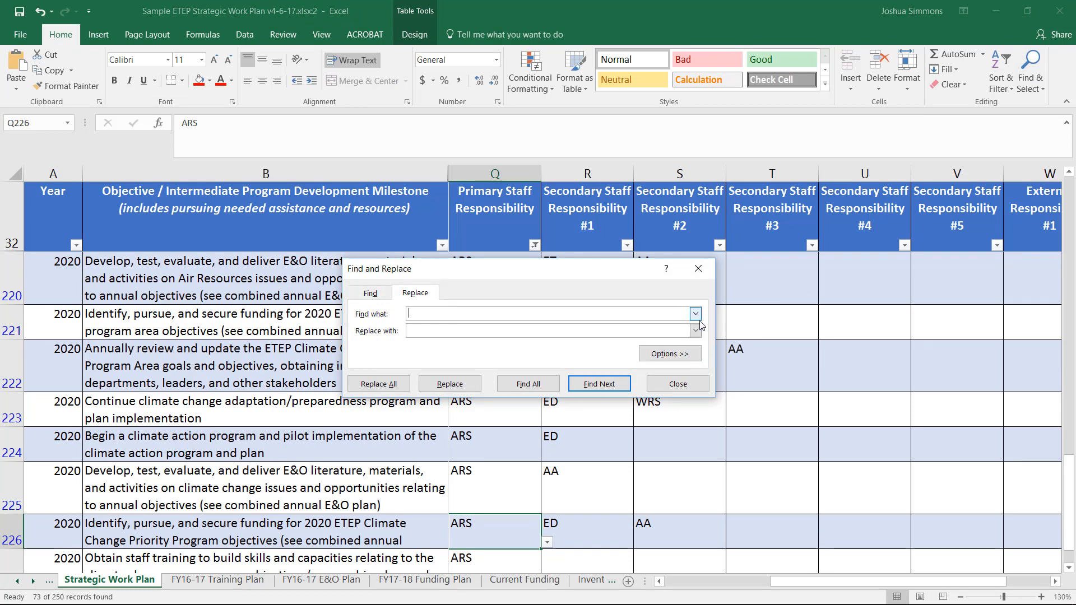
{"action": "type", "text": "AQS"}
{"action": "type", "text": "ARS"}
{"action": "left_click", "coordinate": [379, 386]}
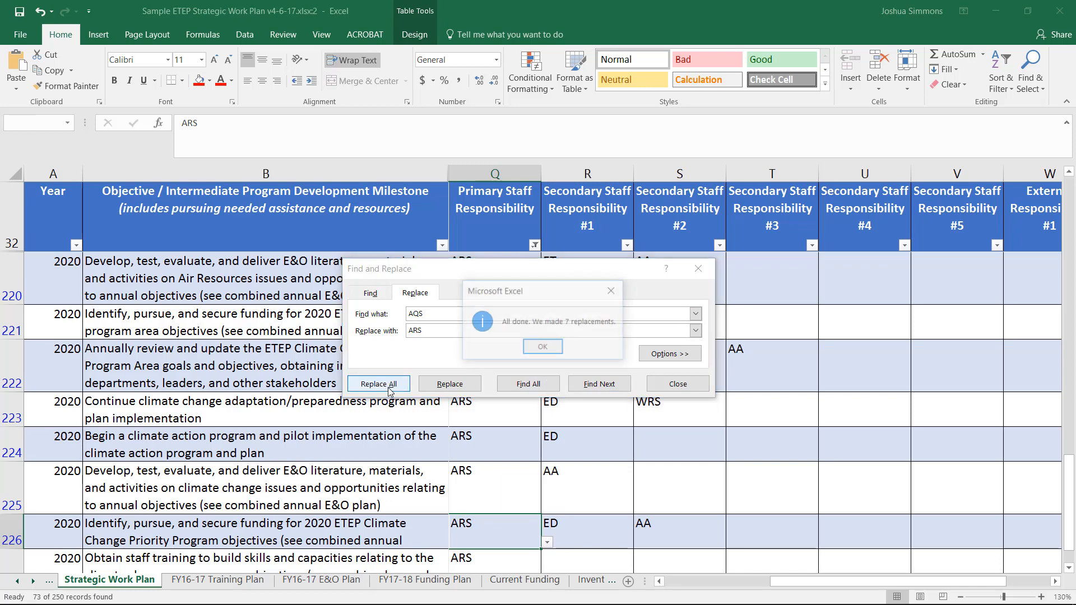
{"action": "left_click", "coordinate": [536, 348]}
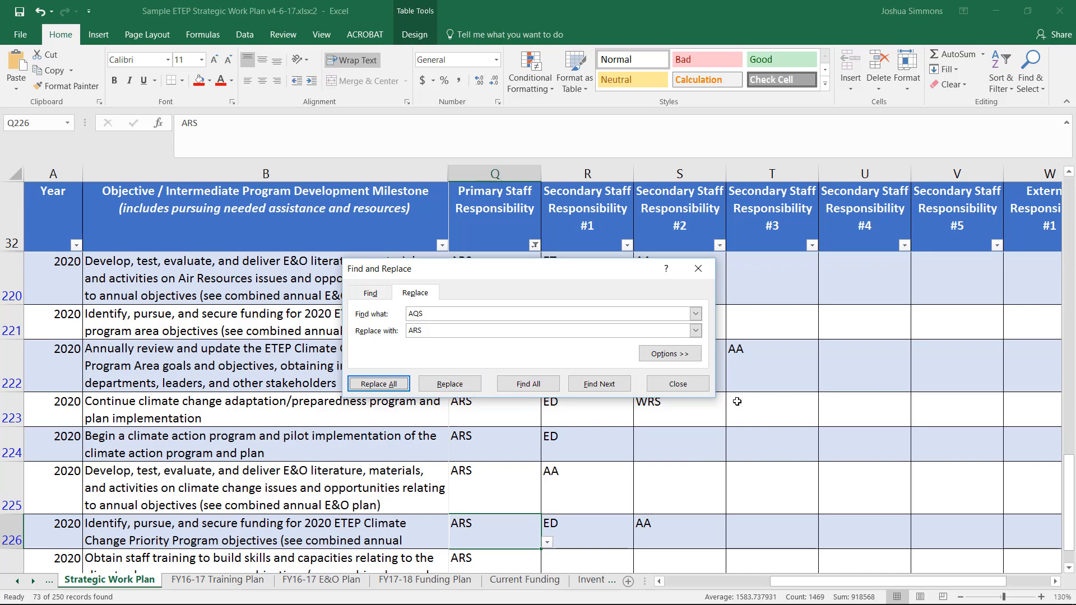
{"action": "left_click", "coordinate": [677, 384]}
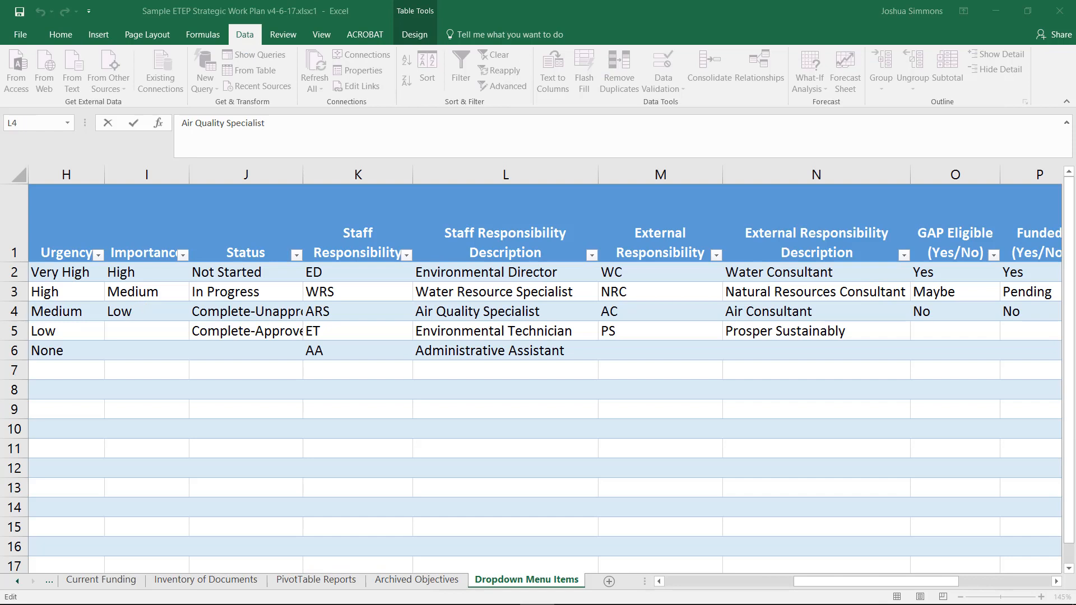
- Change the ARS staff responsibility description in L4 to Air Resource Specialist
{"action": "double_click", "coordinate": [479, 311]}
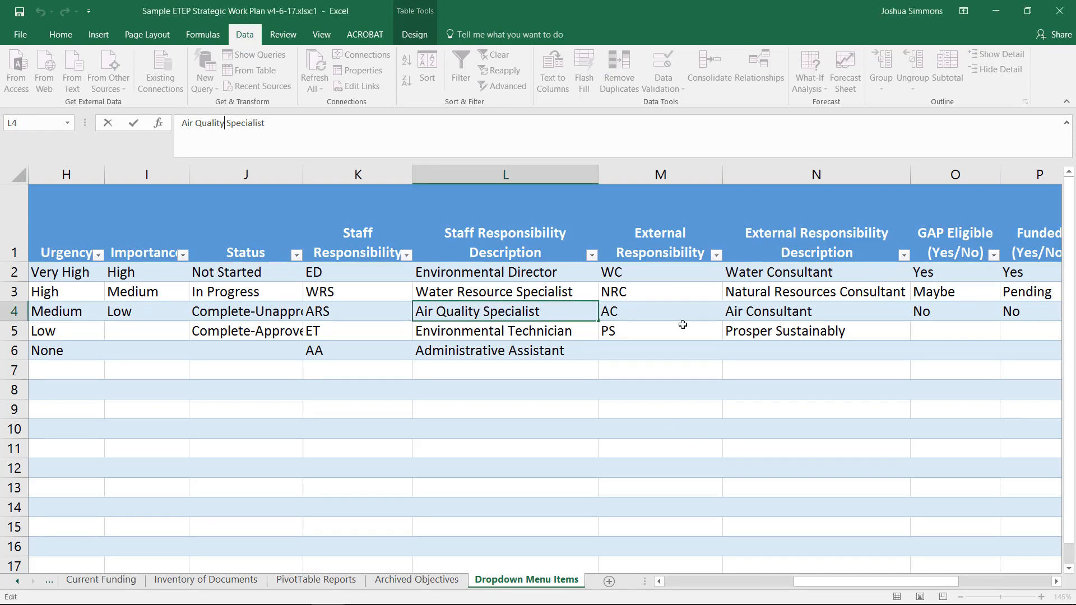
{"action": "key", "text": "shift+Left"}
{"action": "key", "text": "shift+Left"}
{"action": "key", "text": "shift+Left"}
{"action": "key", "text": "shift+Left"}
{"action": "key", "text": "shift+Left"}
{"action": "key", "text": "shift+Left"}
{"action": "key", "text": "shift+Left"}
{"action": "type", "text": "Resources"}
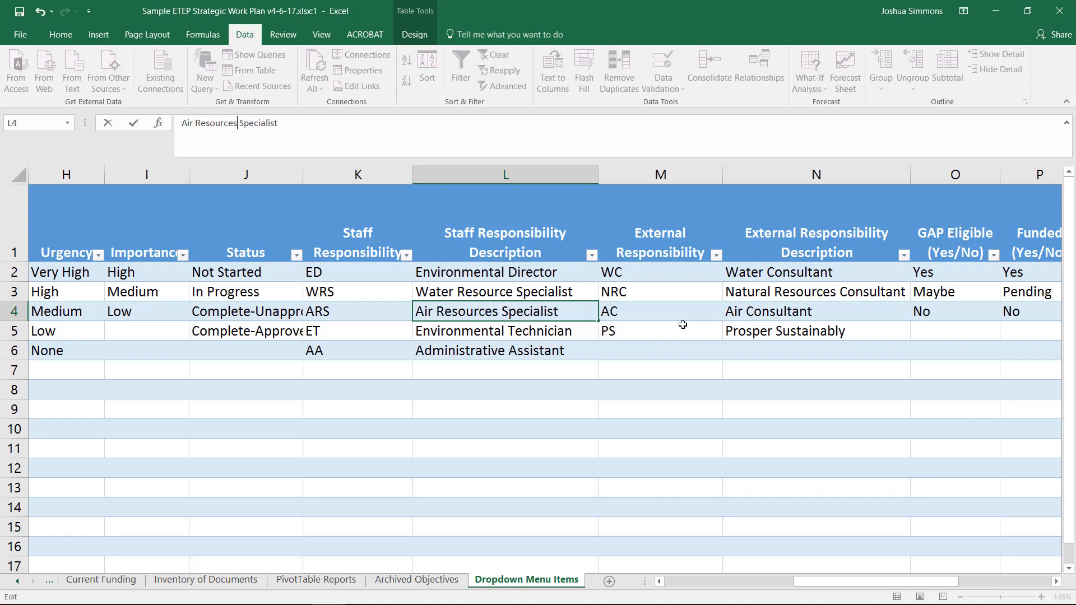
{"action": "key", "text": "Return"}
{"action": "key", "text": "Up"}
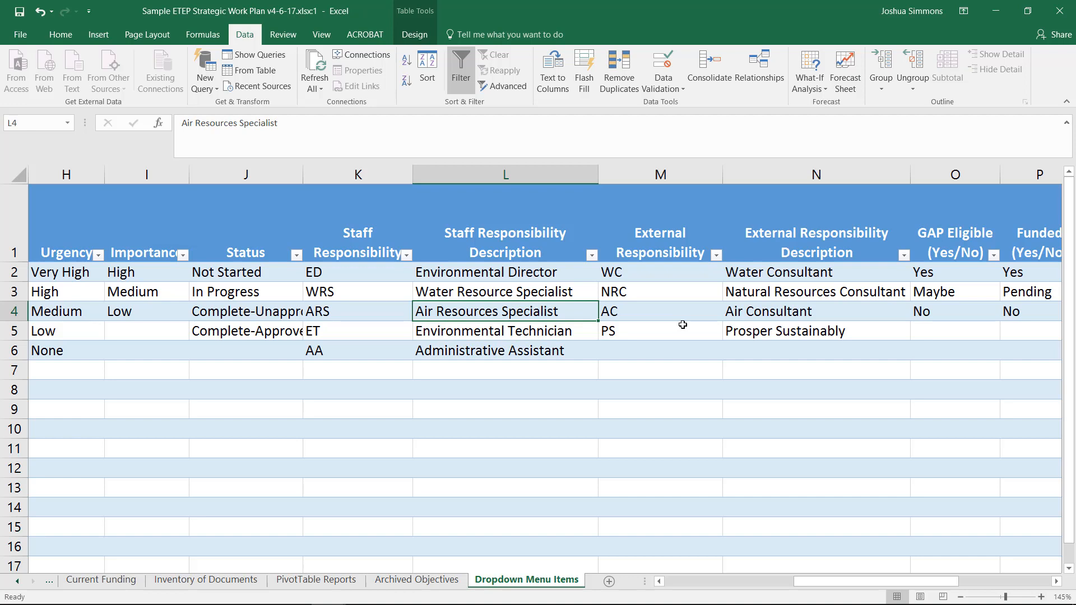
{"action": "left_click", "coordinate": [239, 124]}
{"action": "key", "text": "BackSpace"}
{"action": "key", "text": "Return"}
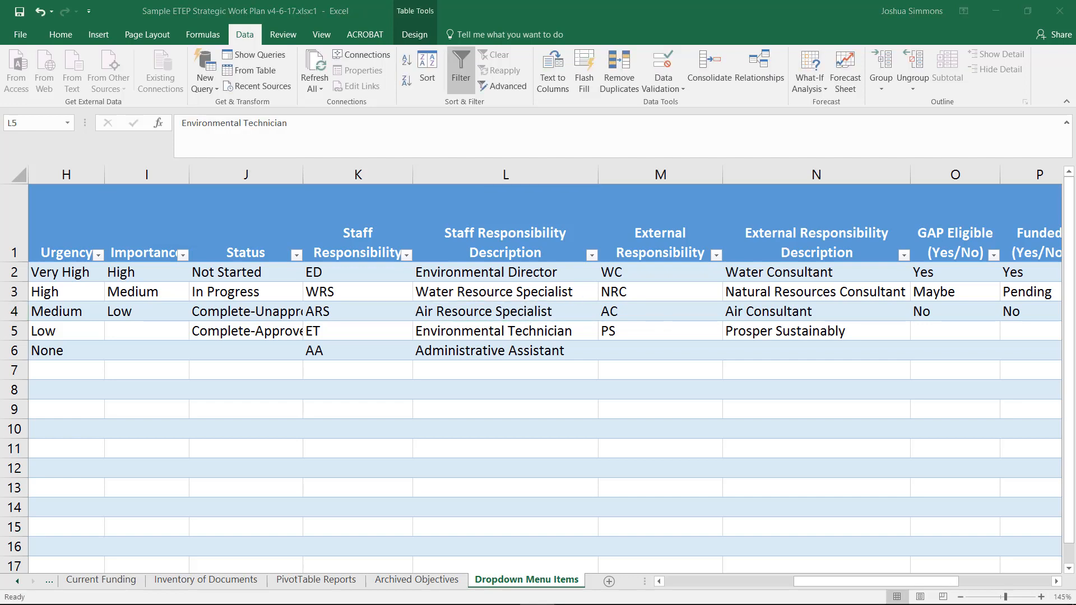
- Move the PS code and its Prosper Sustainably description from row 5 down to row 7 in the External Responsibility columns
{"action": "left_click", "coordinate": [671, 327]}
{"action": "left_click_drag", "start_coordinate": [697, 331], "coordinate": [806, 349]}
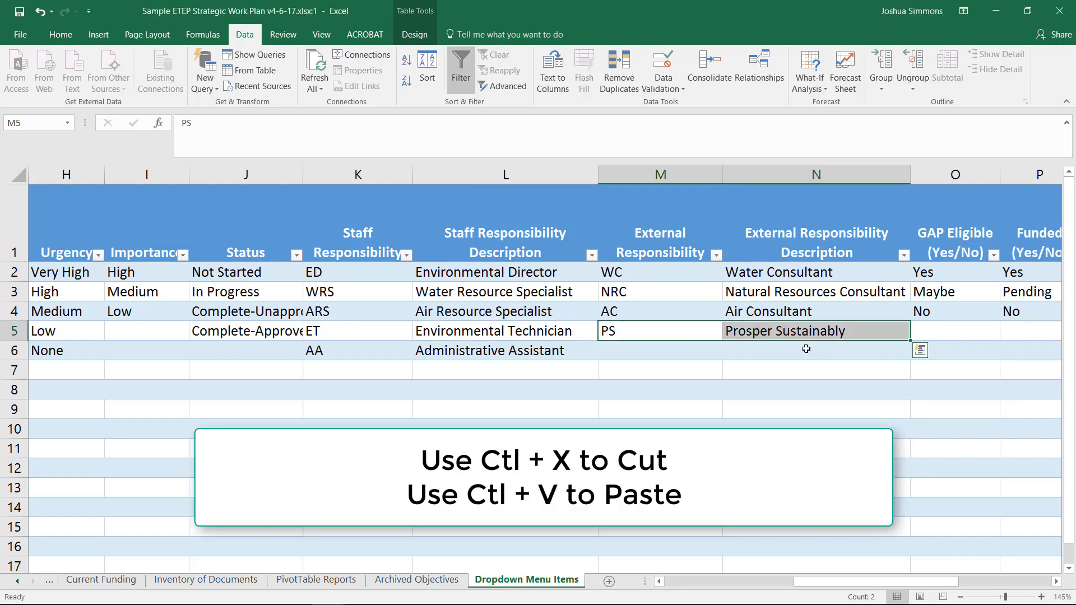
{"action": "key", "text": "ctrl+x"}
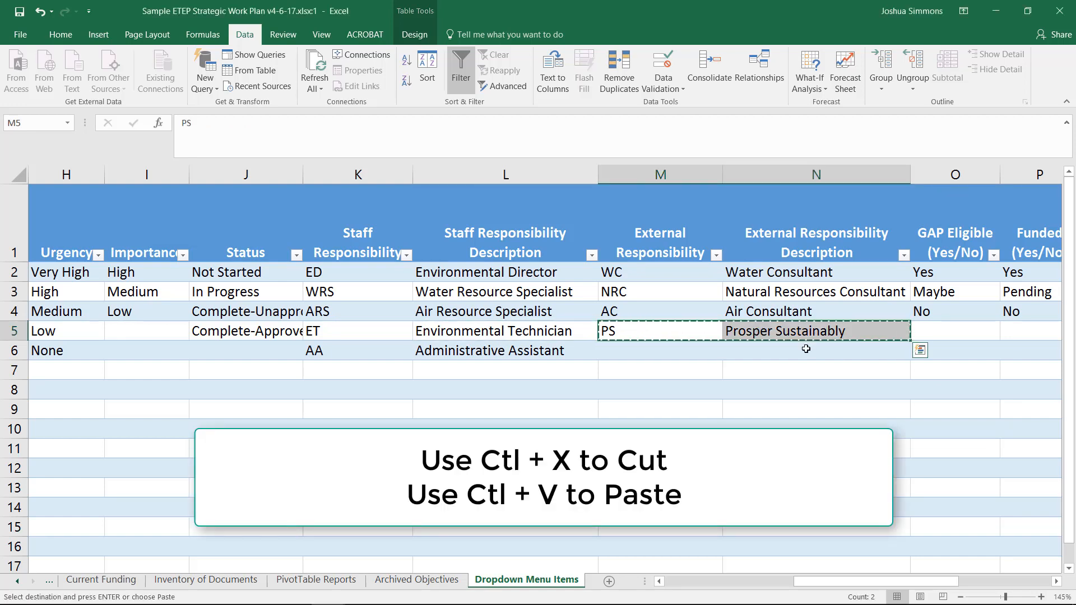
{"action": "key", "text": "Down"}
{"action": "key", "text": "Down"}
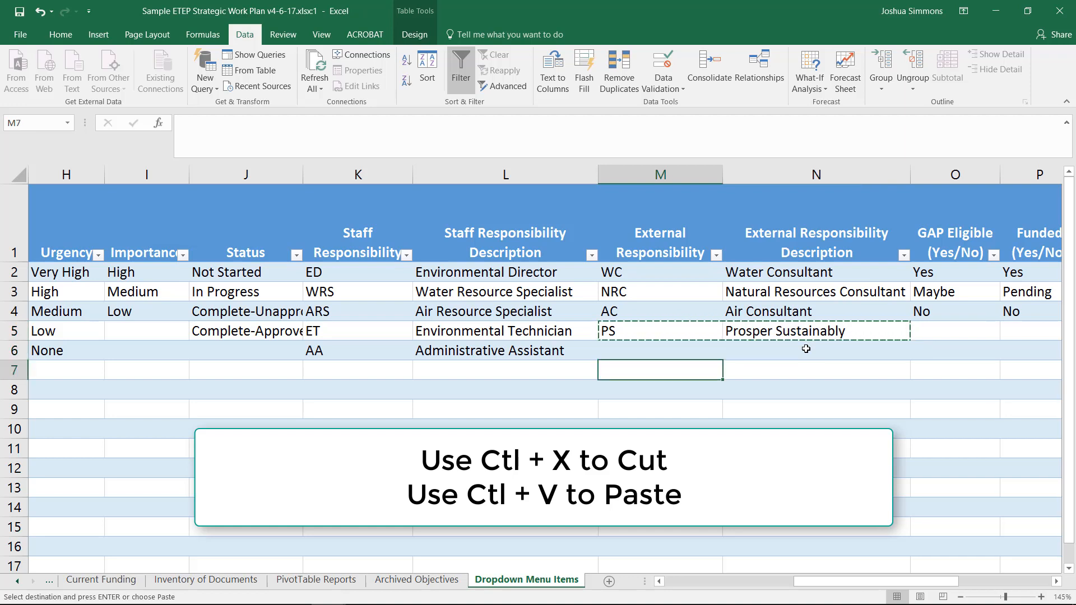
{"action": "key", "text": "ctrl+v"}
{"action": "key", "text": "Up"}
{"action": "key", "text": "Up"}
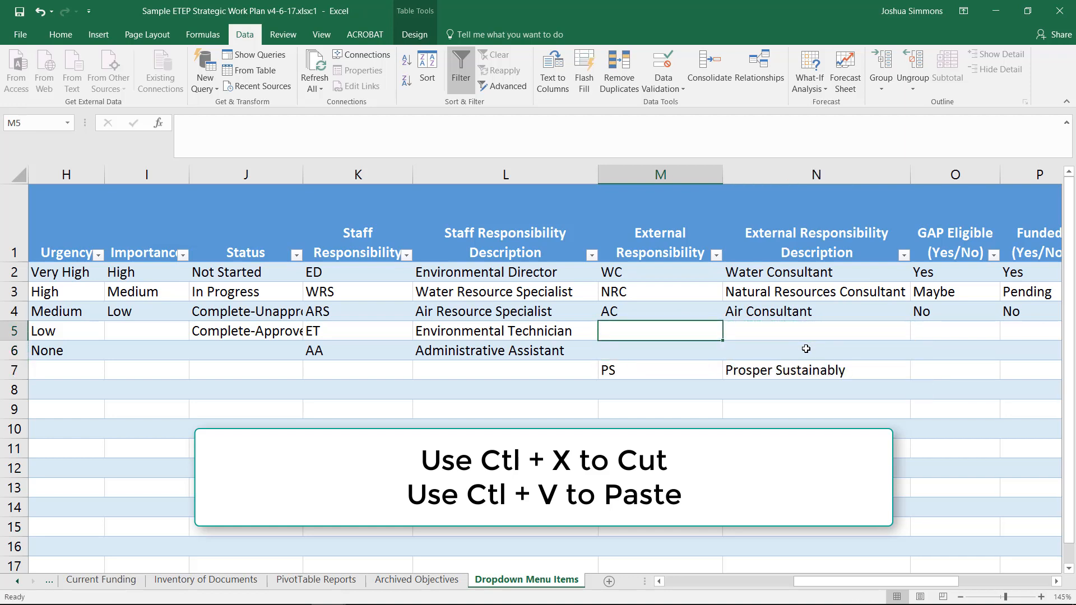
- Add the external responsibility WMC with the description Waste Management Consultant in row 5
{"action": "type", "text": "WMC"}
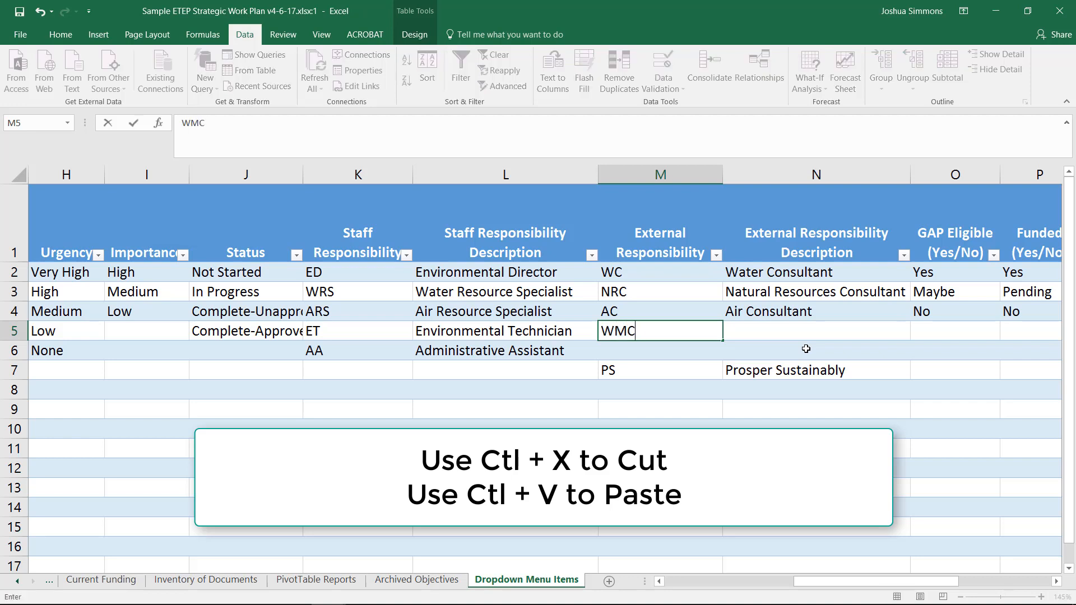
{"action": "key", "text": "Tab"}
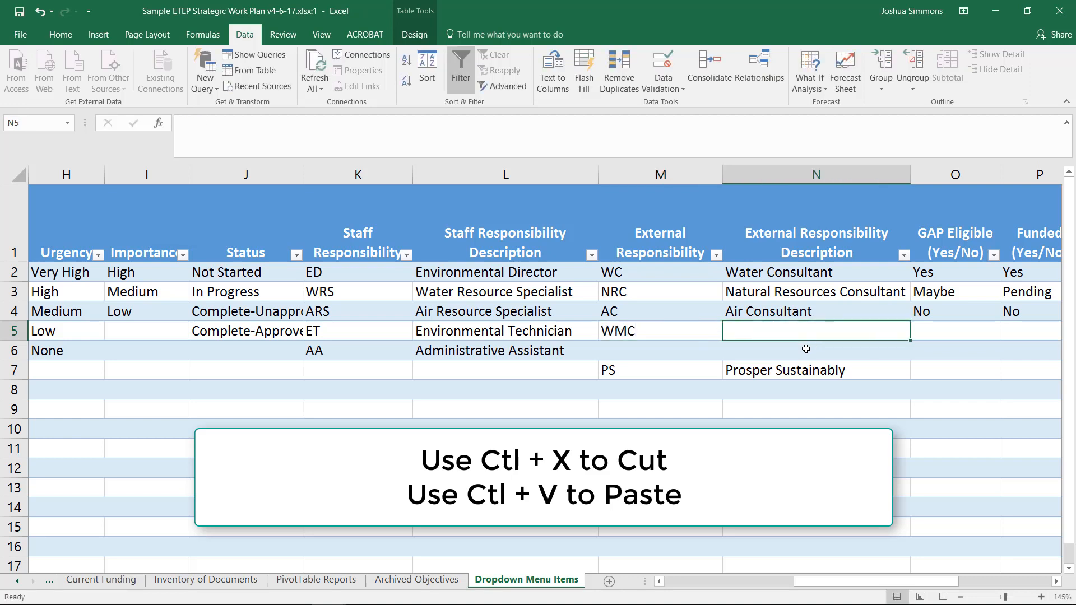
{"action": "type", "text": "Waste Ma"}
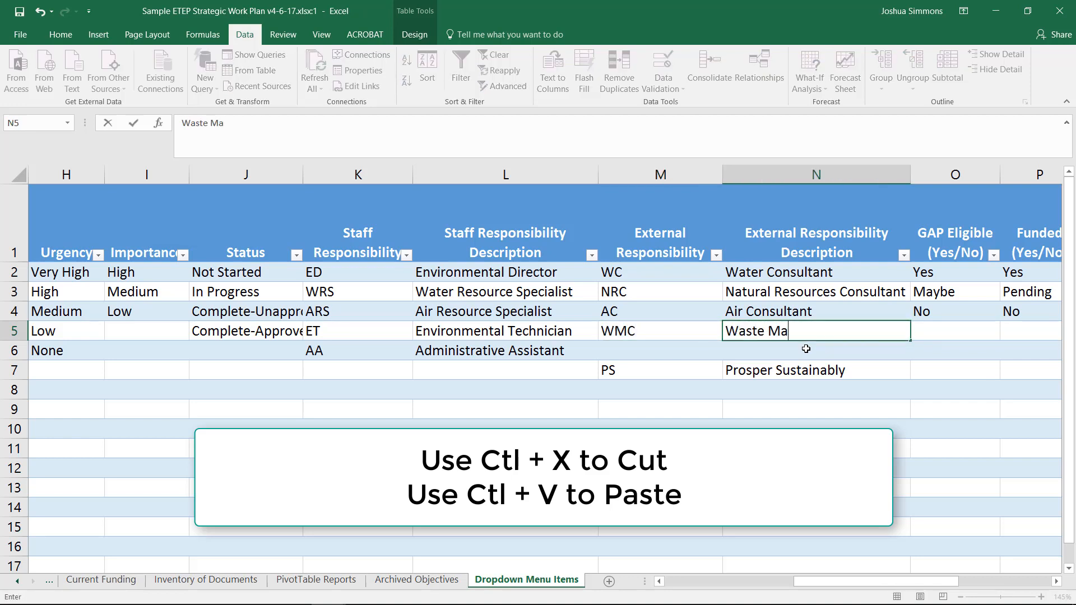
{"action": "type", "text": "nagement Consultant"}
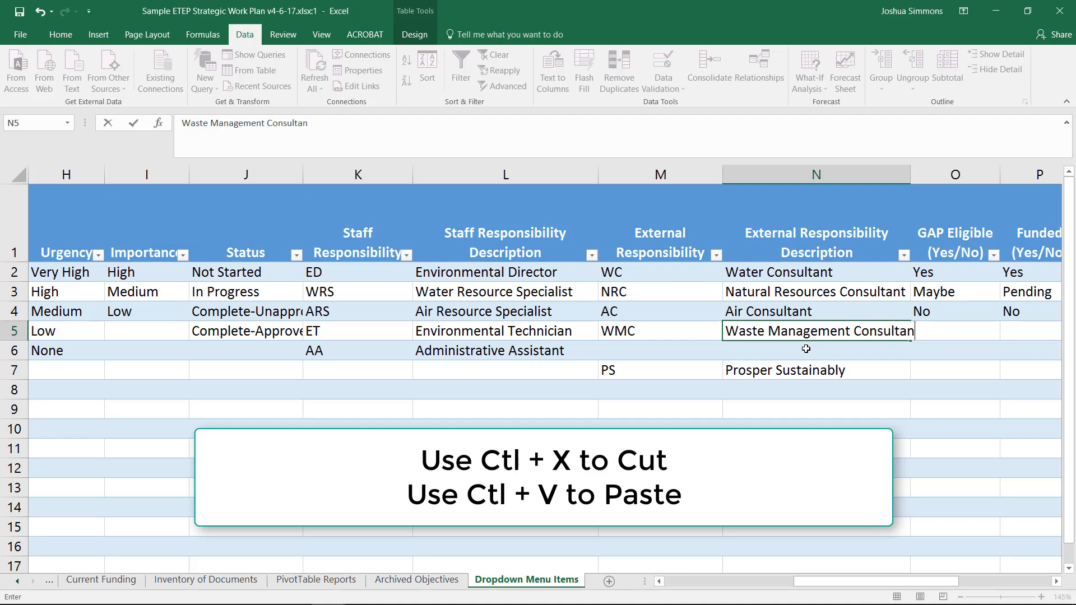
{"action": "key", "text": "Return"}
- Add the external responsibility PW with the description Public Works Department in row 6
{"action": "type", "text": "PW"}
{"action": "key", "text": "Tab"}
{"action": "type", "text": "O"}
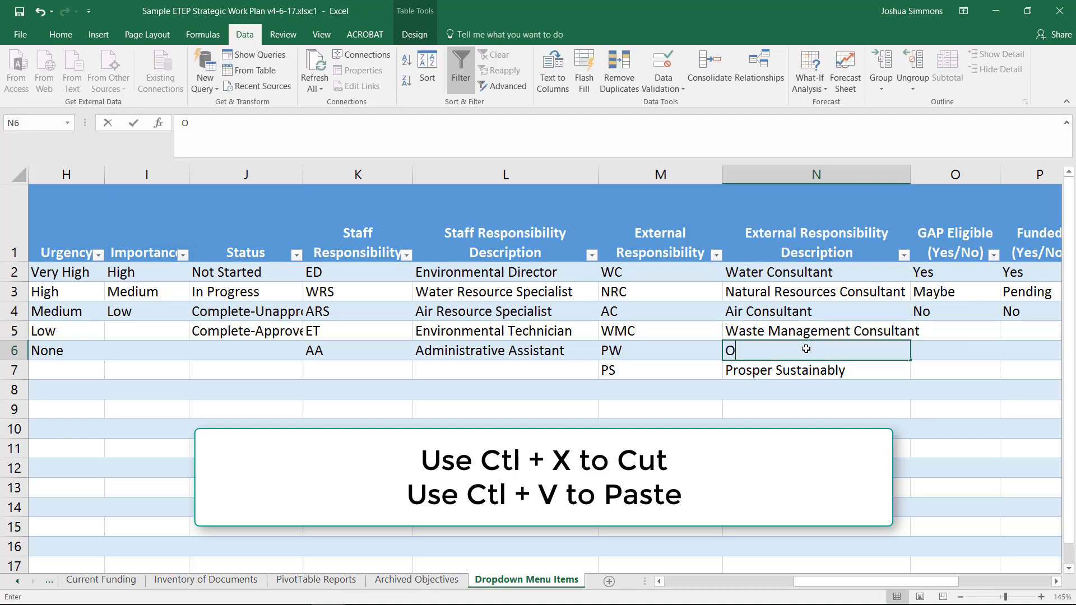
{"action": "key", "text": "BackSpace"}
{"action": "type", "text": "Public Workd"}
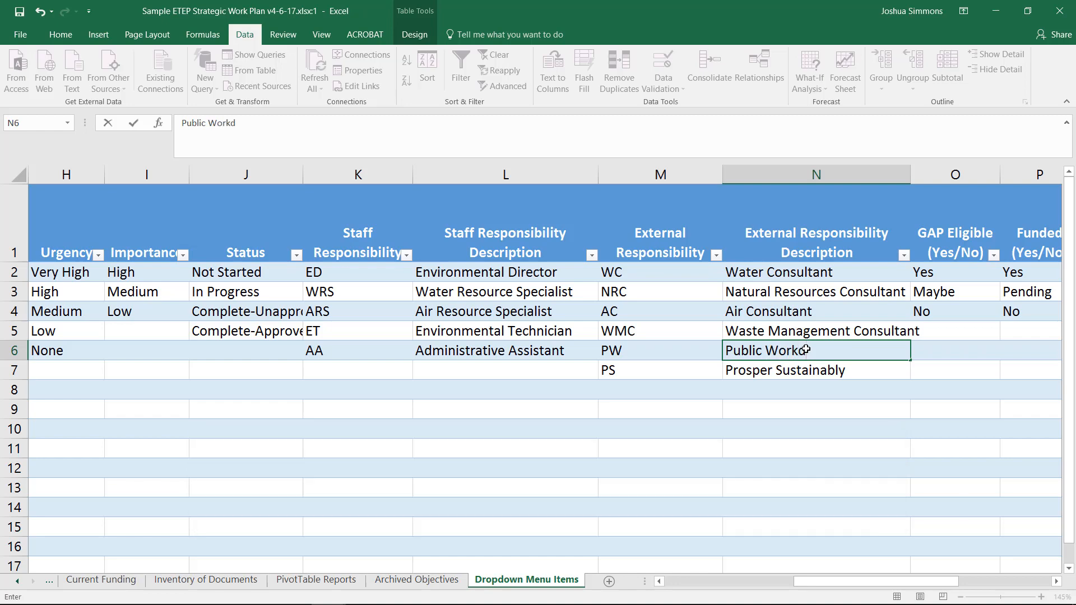
{"action": "key", "text": "BackSpace"}
{"action": "type", "text": "s Department"}
{"action": "key", "text": "ctrl+Return"}
- Switch to the Strategic Work Plan window and check the External Responsibility #1 dropdown choices in row 220
{"action": "key", "text": "ctrl+Tab"}
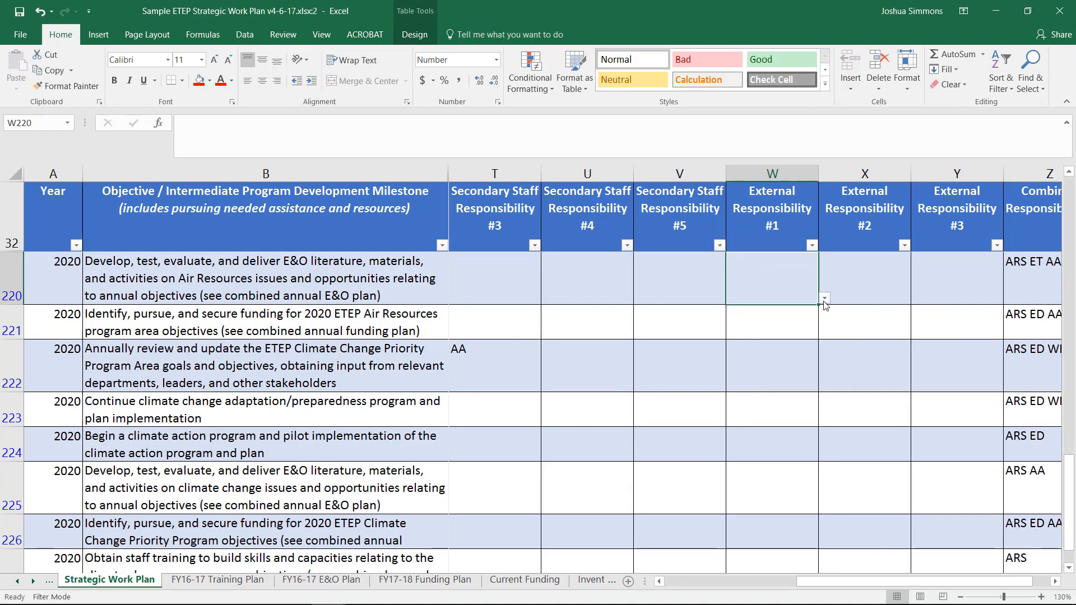
{"action": "left_click", "coordinate": [824, 298]}
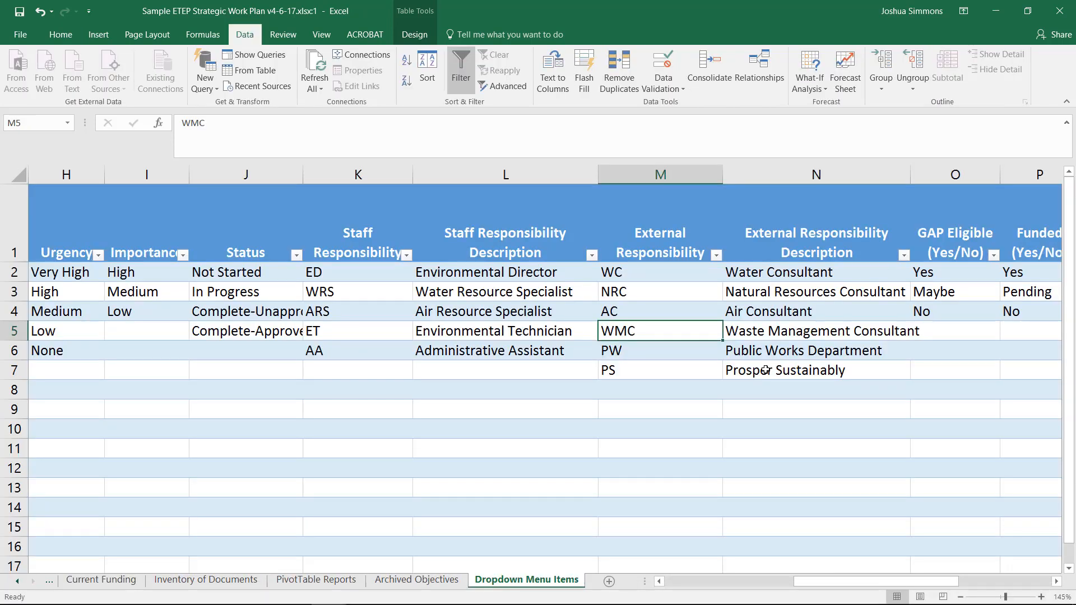
- Shift the WMC, PW and PS entries with their descriptions down one row to open a gap in row 5
{"action": "key", "text": "shift+Right"}
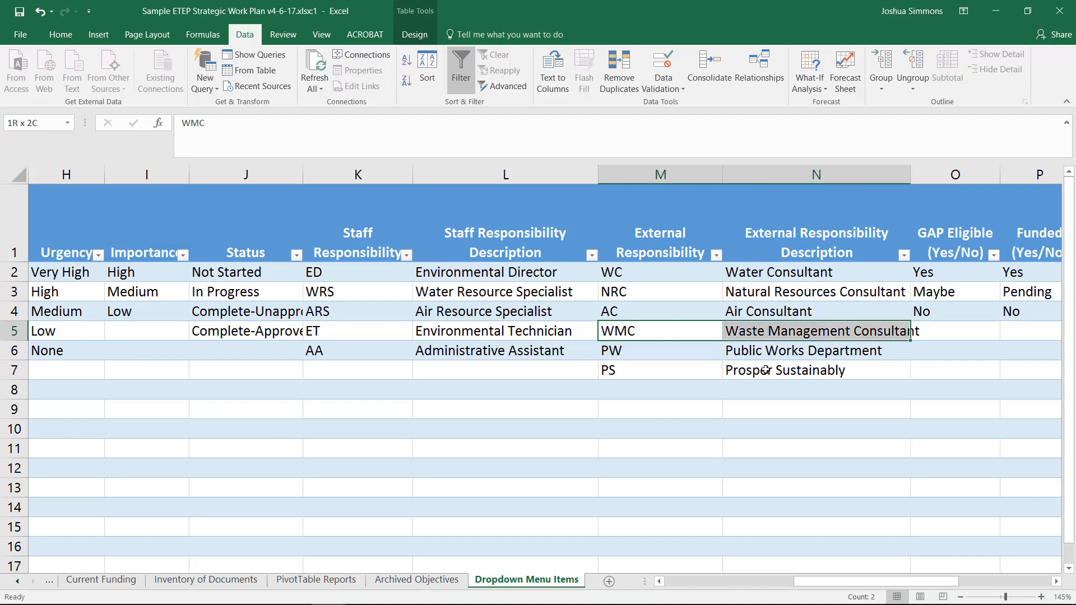
{"action": "key", "text": "shift+Down"}
{"action": "key", "text": "shift+Down"}
{"action": "key", "text": "ctrl+x"}
{"action": "key", "text": "Down"}
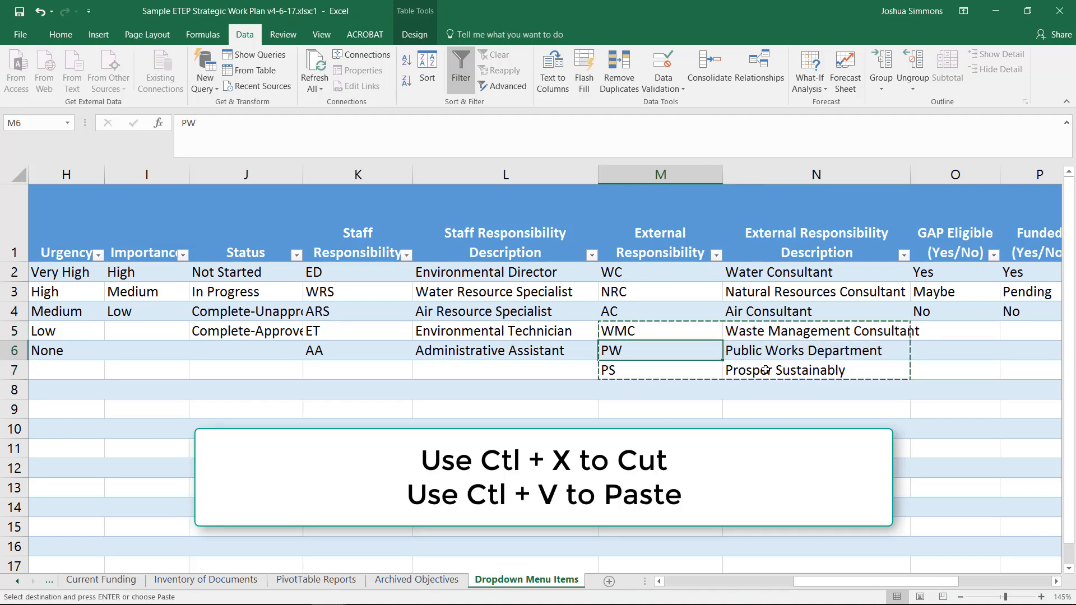
{"action": "key", "text": "ctrl+v"}
{"action": "left_click", "coordinate": [657, 330]}
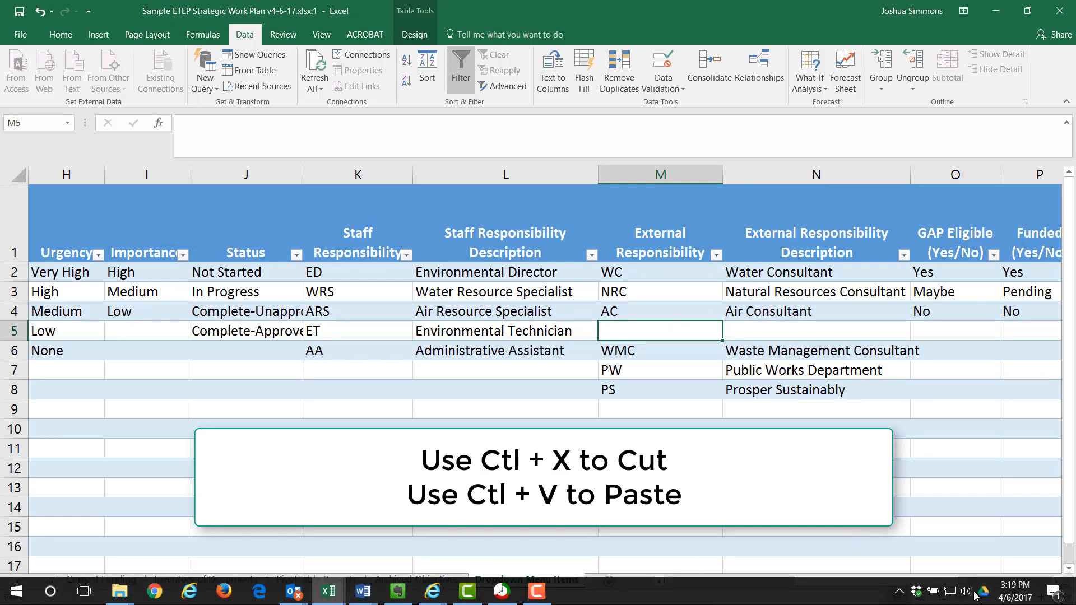
- Return to the Strategic Work Plan window and inspect how the gap affects the External Responsibility #1 dropdown in W220
{"action": "left_click", "coordinate": [329, 591]}
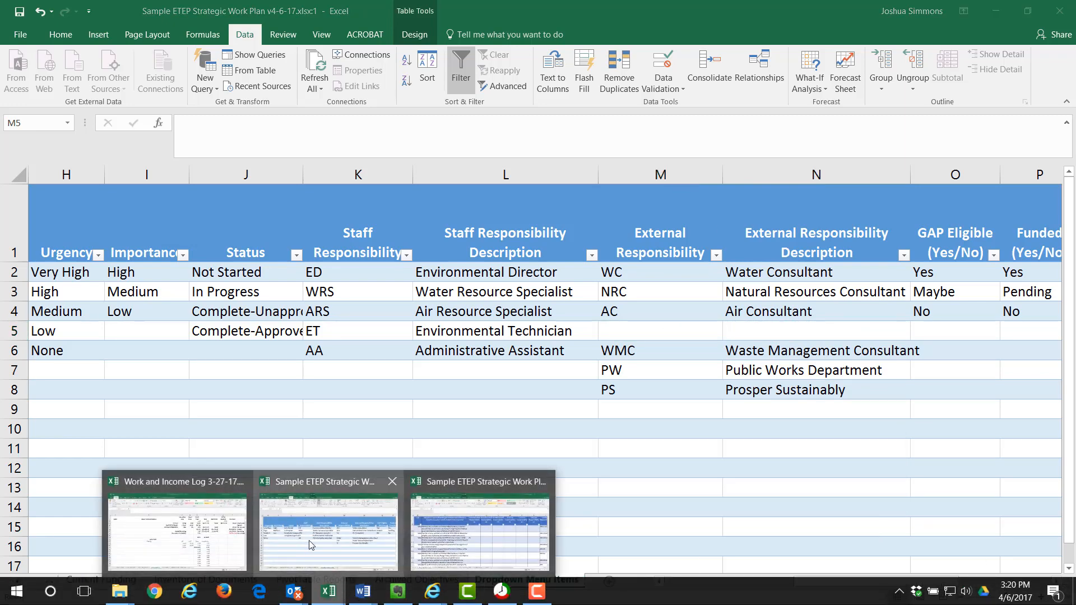
{"action": "left_click", "coordinate": [479, 532]}
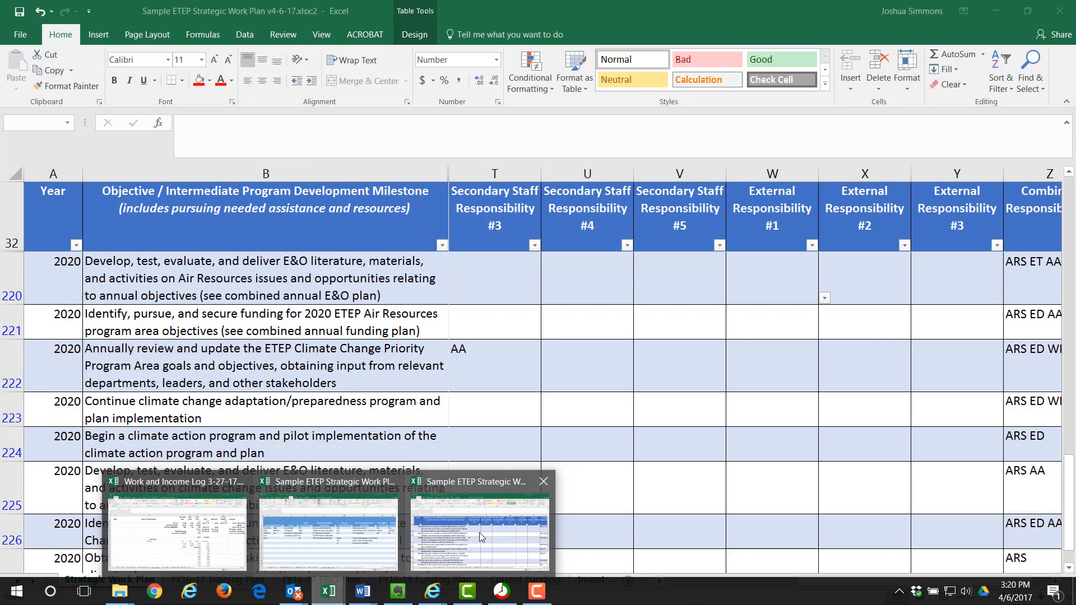
{"action": "left_click", "coordinate": [824, 297]}
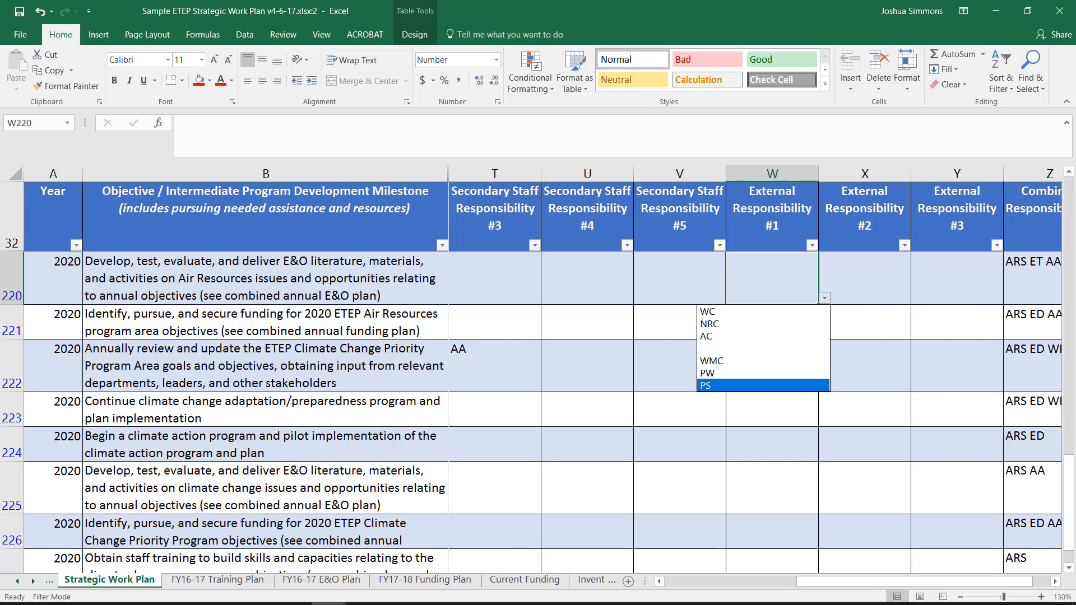
- Go back to the Dropdown Menu Items sheet and move the WMC, PW and PS entries up one row to start in row 5
{"action": "mouse_move", "coordinate": [384, 602]}
{"action": "left_click", "coordinate": [329, 591]}
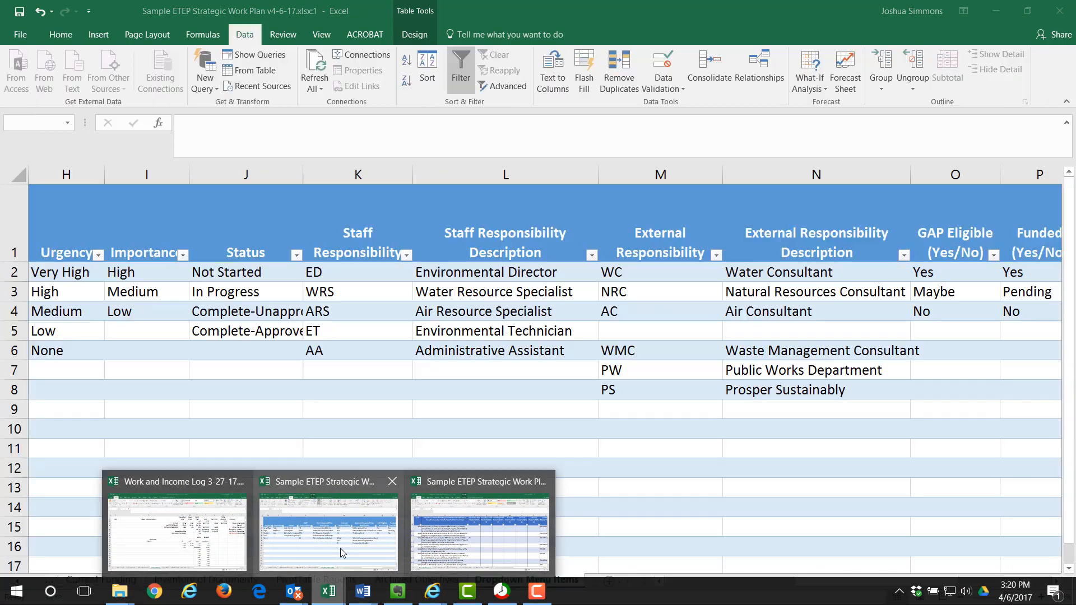
{"action": "left_click", "coordinate": [341, 548]}
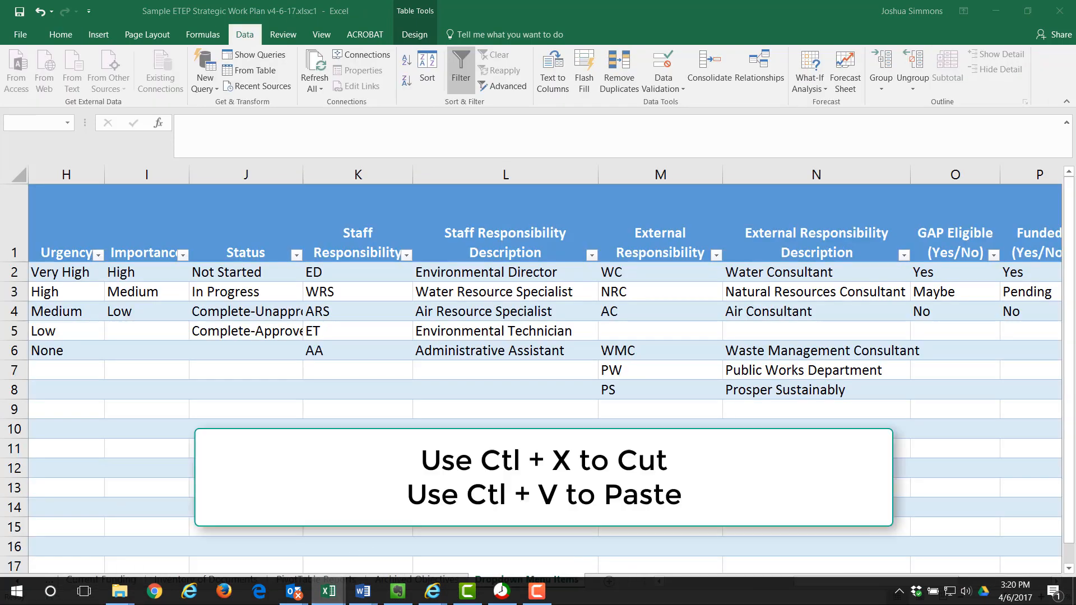
{"action": "left_click", "coordinate": [665, 354]}
{"action": "left_click", "coordinate": [767, 388], "text": "shift"}
{"action": "key", "text": "ctrl+x"}
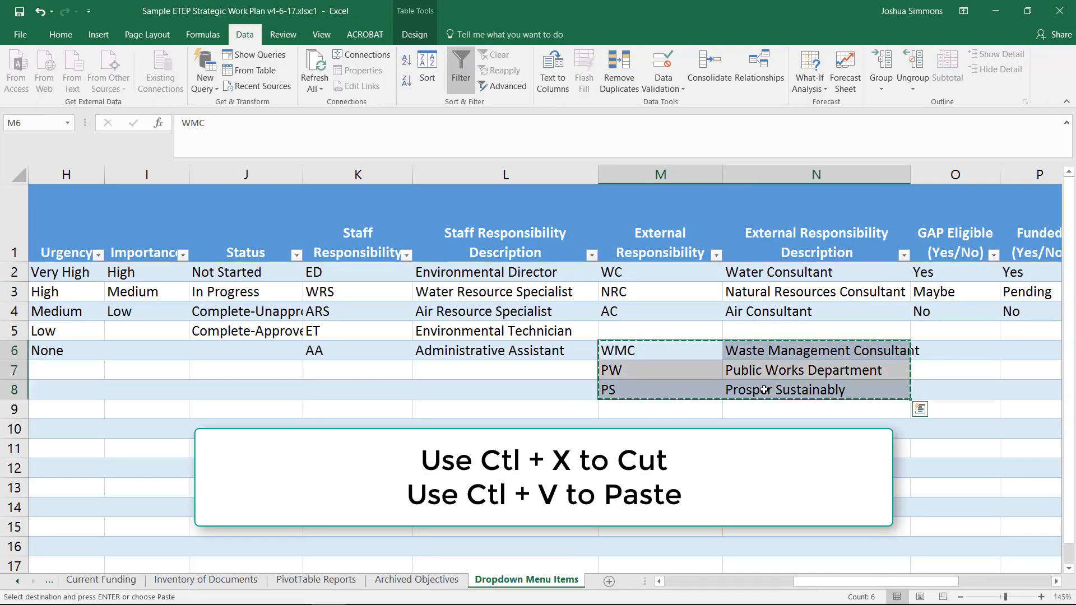
{"action": "key", "text": "Up"}
{"action": "key", "text": "ctrl+v"}
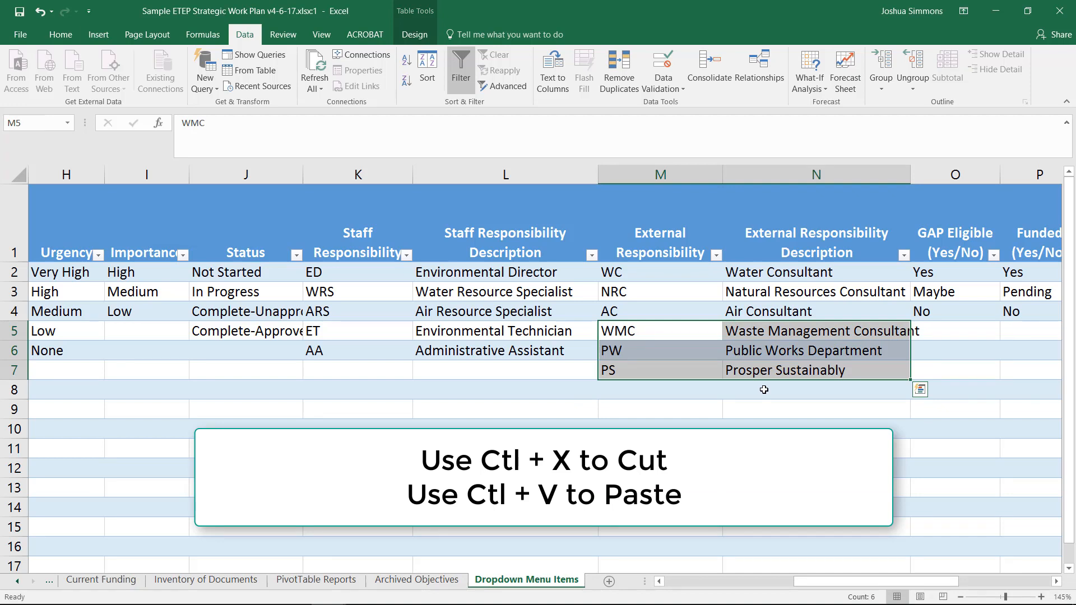
{"action": "key", "text": "Down"}
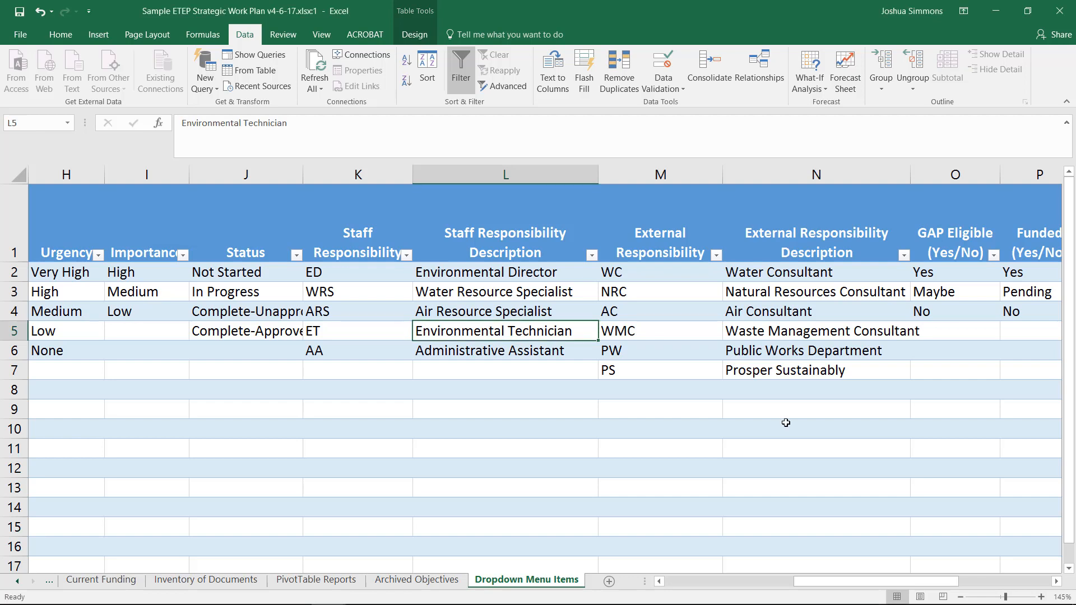
- Delete the ET staff code and description in row 5, and move the AA Administrative Assistant entry up into its place
{"action": "key", "text": "shift+Left"}
{"action": "key", "text": "Delete"}
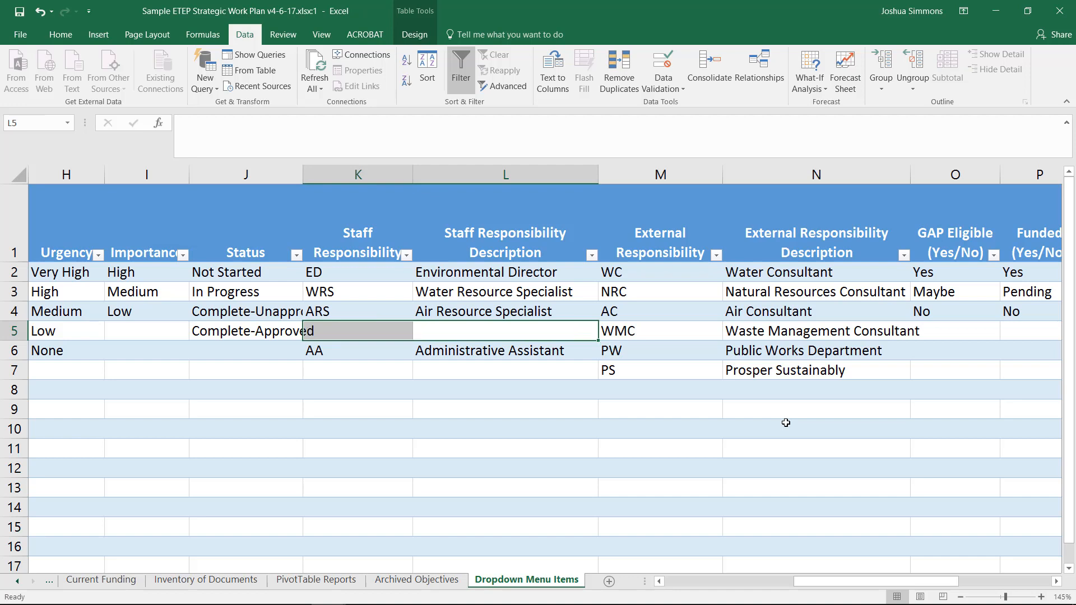
{"action": "key", "text": "Down"}
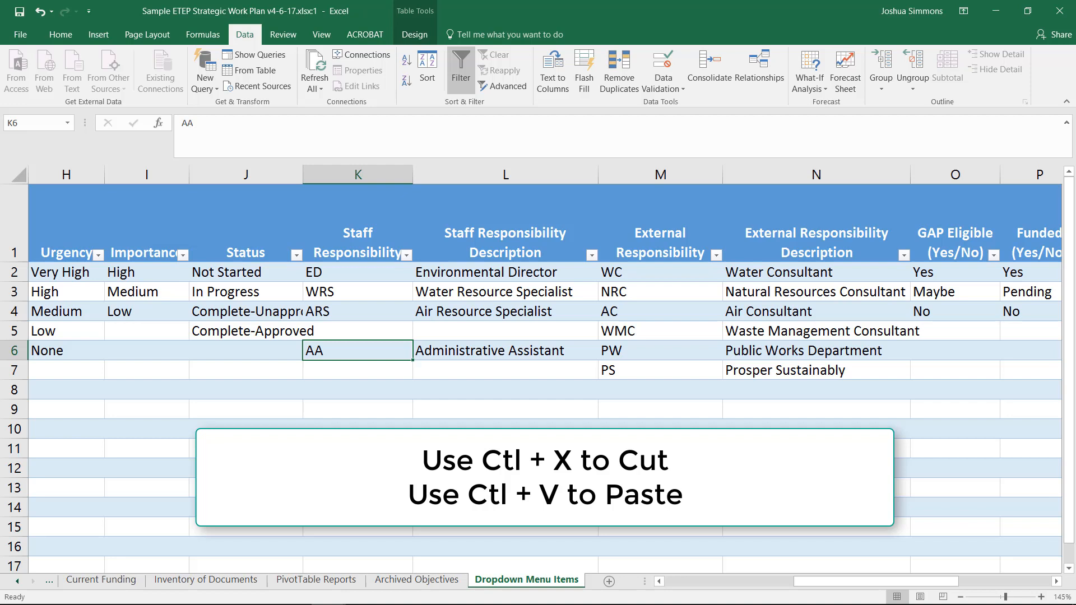
{"action": "key", "text": "shift+Right"}
{"action": "key", "text": "ctrl+x"}
{"action": "key", "text": "Up"}
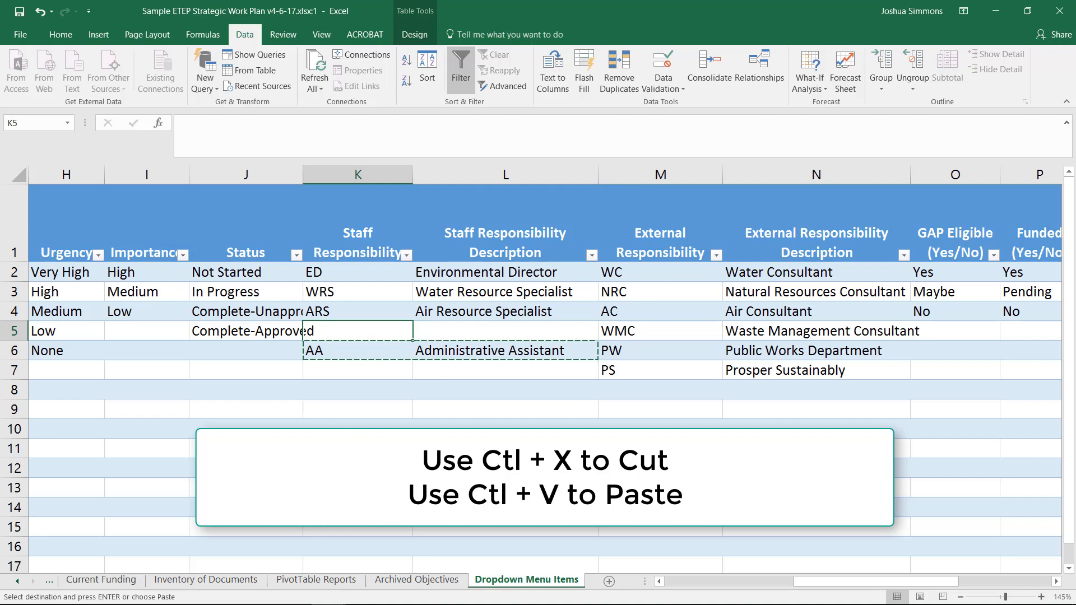
{"action": "key", "text": "Return"}
- Switch to the Strategic Work Plan window and check the Secondary Staff Responsibility #4 dropdown choices in U220
{"action": "mouse_move", "coordinate": [329, 591]}
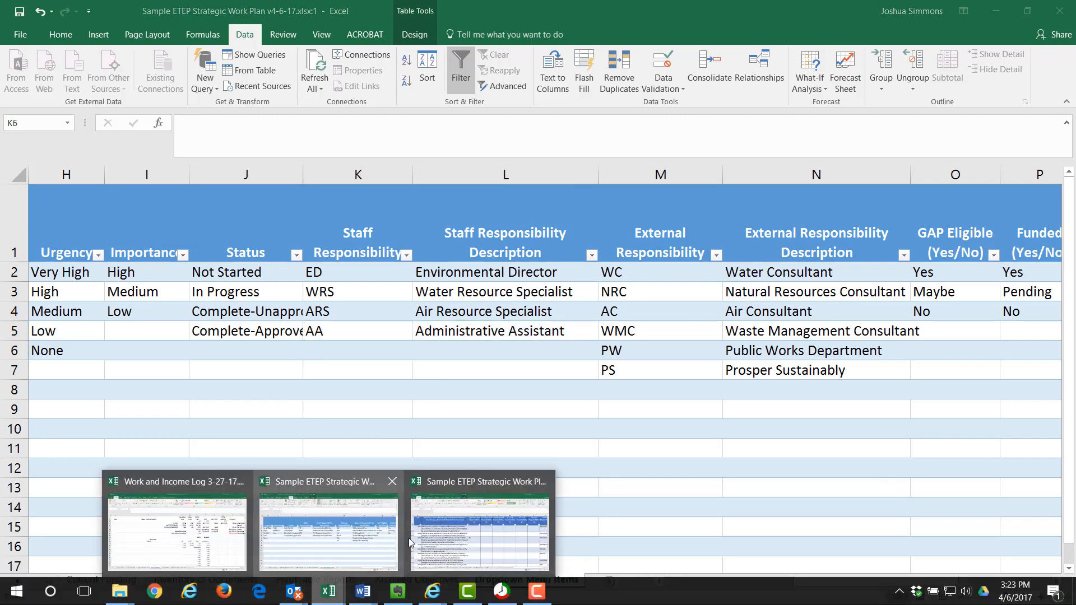
{"action": "left_click", "coordinate": [448, 530]}
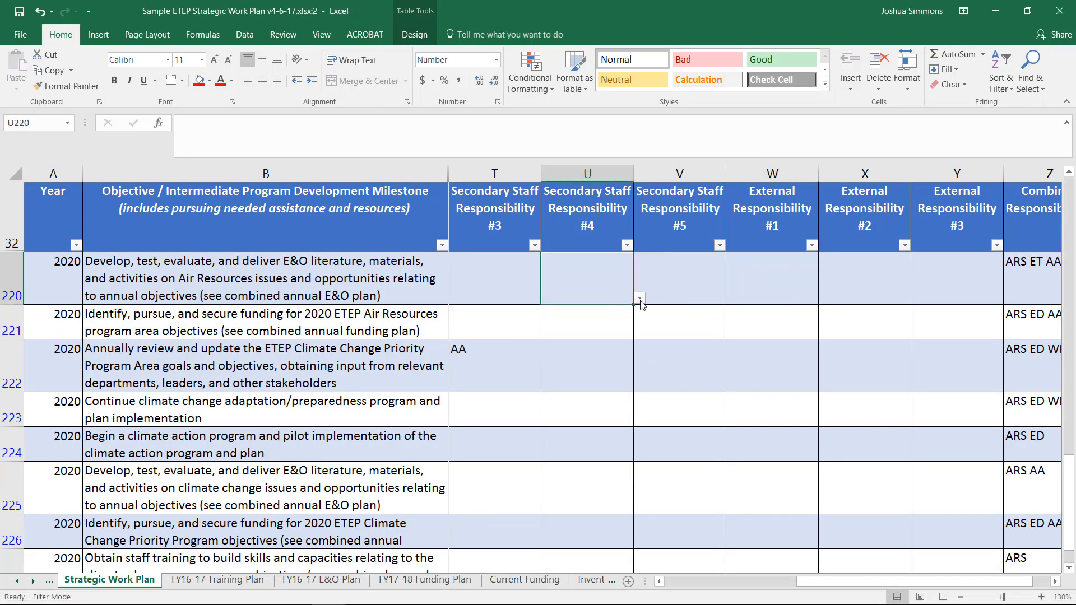
{"action": "left_click", "coordinate": [640, 298]}
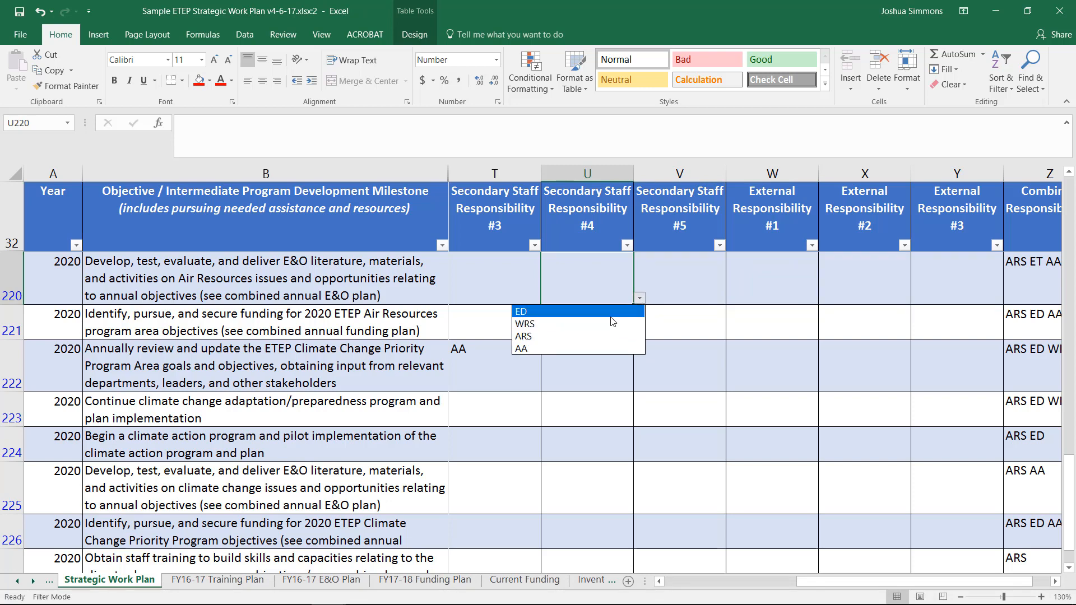
{"action": "left_click", "coordinate": [775, 356]}
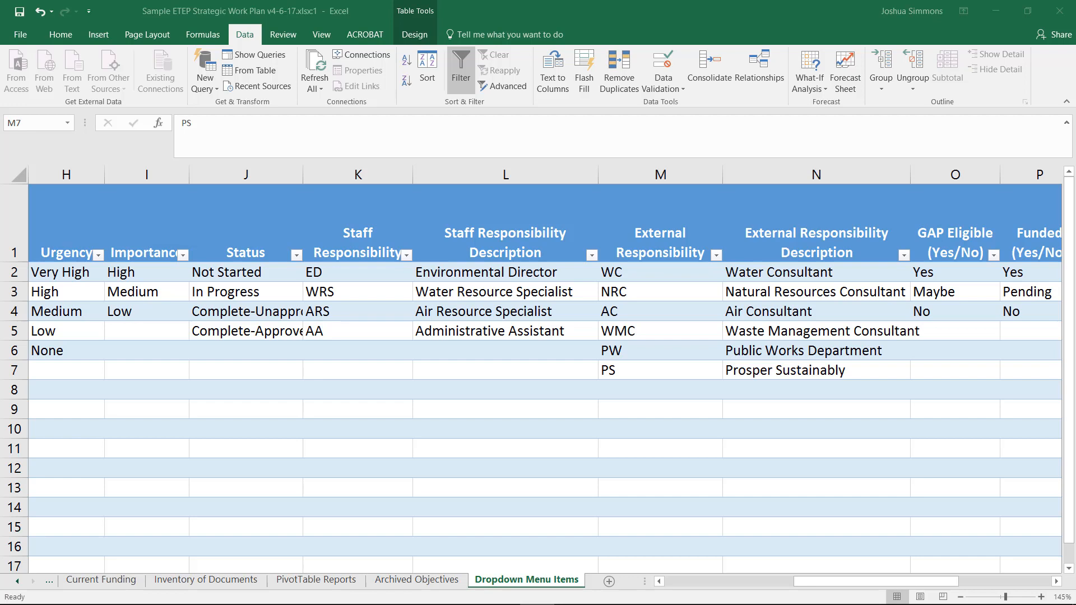
- Clear the WC code and its Water Consultant description from row 2 of the external responsibility lists
{"action": "left_click", "coordinate": [859, 269]}
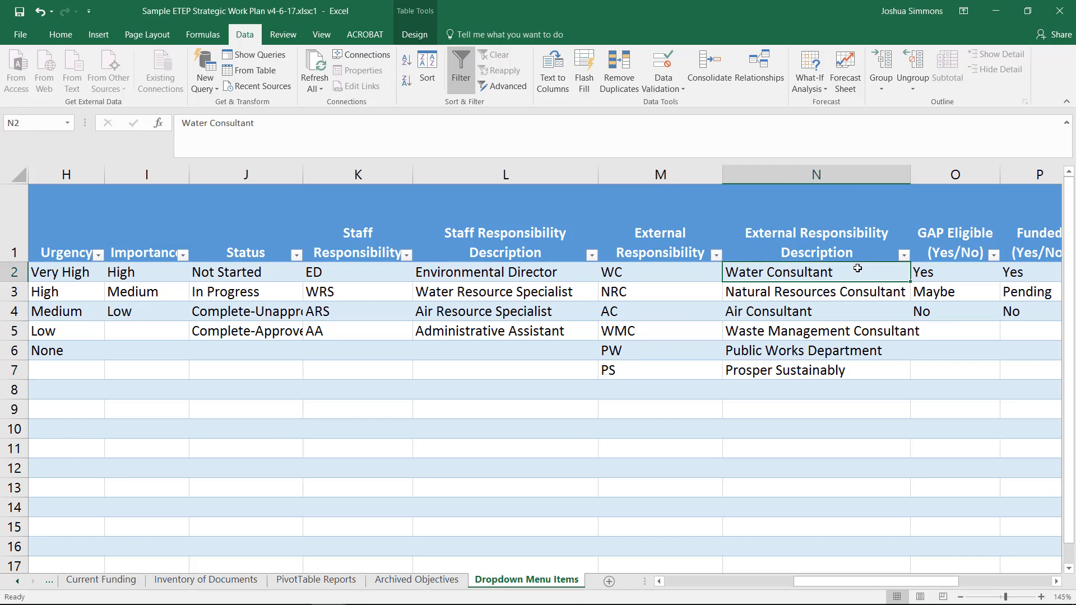
{"action": "left_click", "coordinate": [692, 273], "text": "shift"}
{"action": "key", "text": "Delete"}
- Clear the PS code and its Prosper Sustainably description from row 7 of the external responsibility lists
{"action": "key", "text": "Down"}
{"action": "key", "text": "Down"}
{"action": "key", "text": "Down"}
{"action": "key", "text": "Down"}
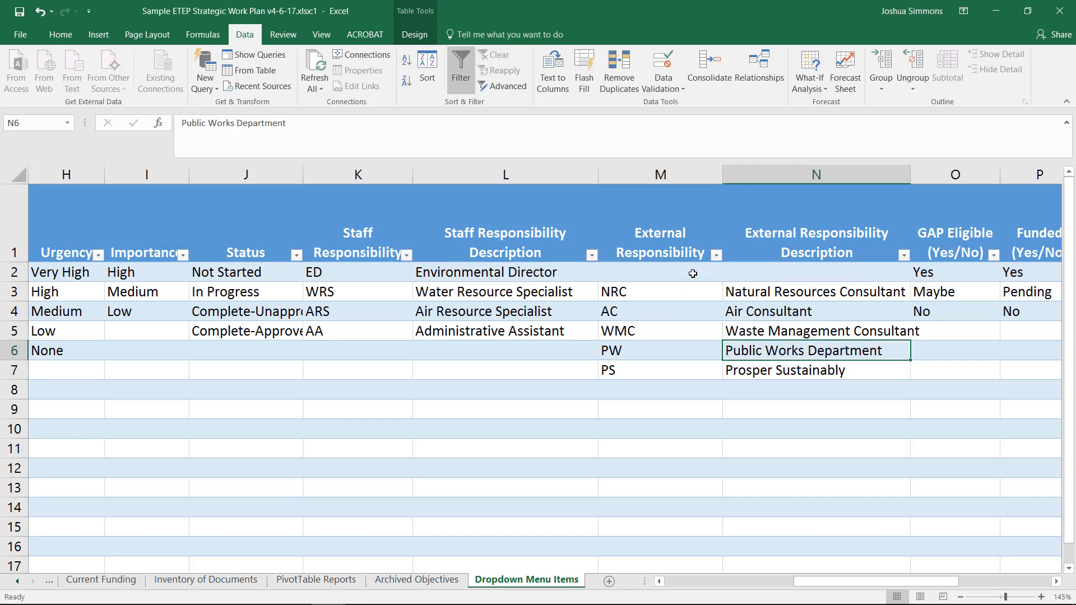
{"action": "key", "text": "Down"}
{"action": "key", "text": "shift+Left"}
{"action": "key", "text": "Delete"}
{"action": "key", "text": "Up"}
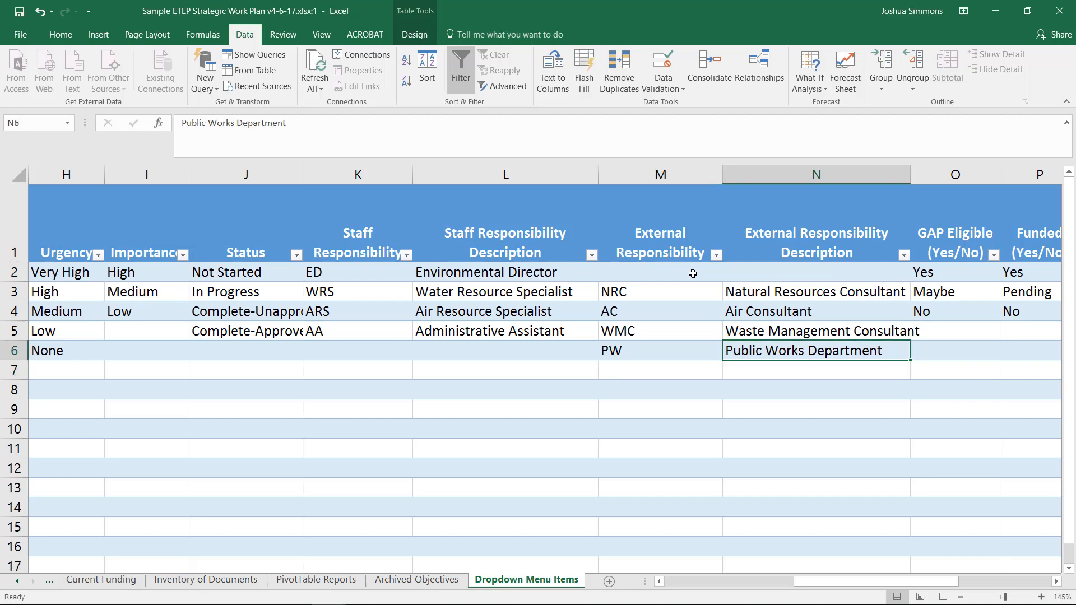
{"action": "key", "text": "Down"}
{"action": "key", "text": "Left"}
{"action": "key", "text": "Up"}
{"action": "key", "text": "Up"}
{"action": "key", "text": "Up"}
{"action": "key", "text": "Up"}
{"action": "key", "text": "Up"}
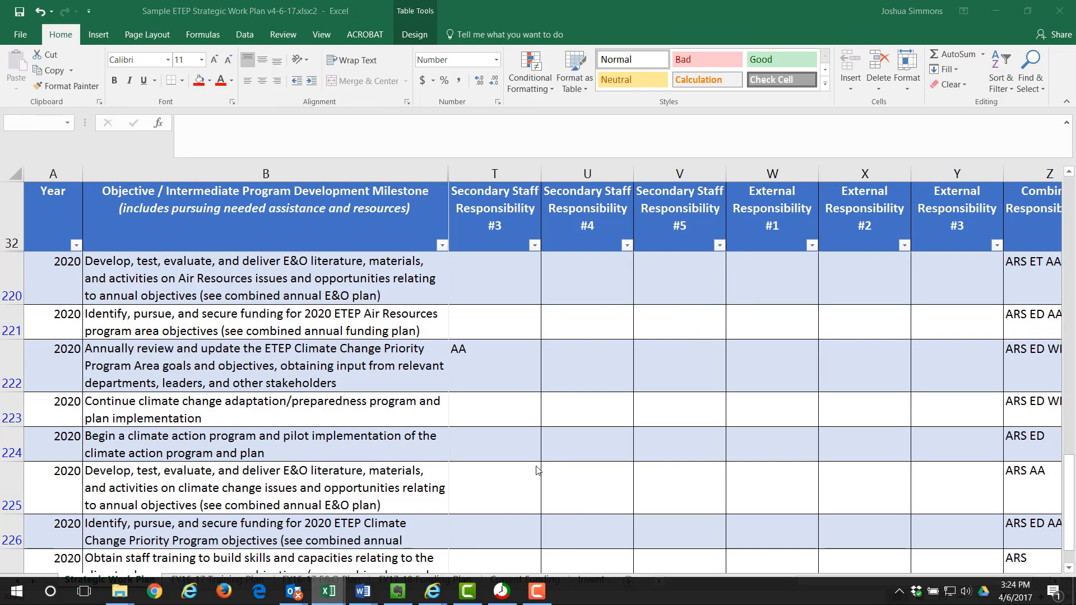
- Switch to the Strategic Work Plan window and check the External Responsibility #1 dropdown choices in W220
{"action": "left_click", "coordinate": [627, 295]}
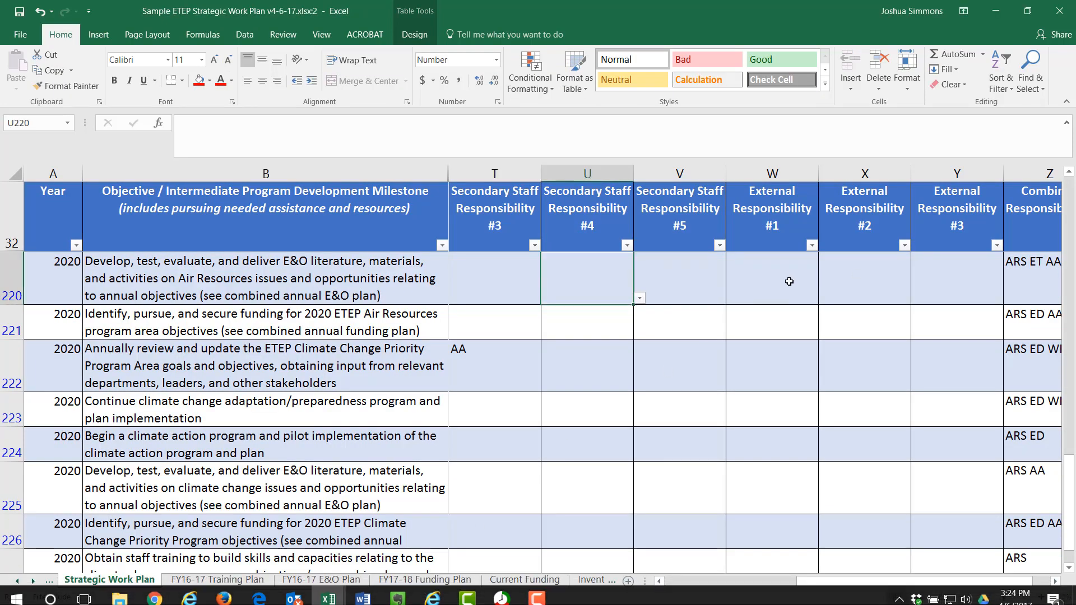
{"action": "left_click", "coordinate": [811, 297]}
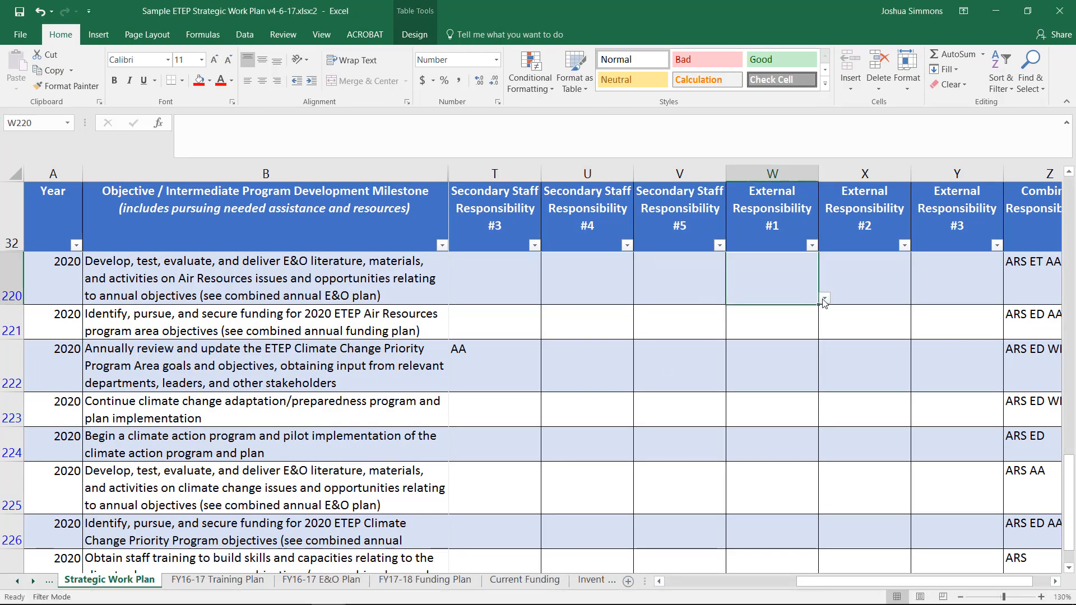
{"action": "left_click", "coordinate": [824, 298]}
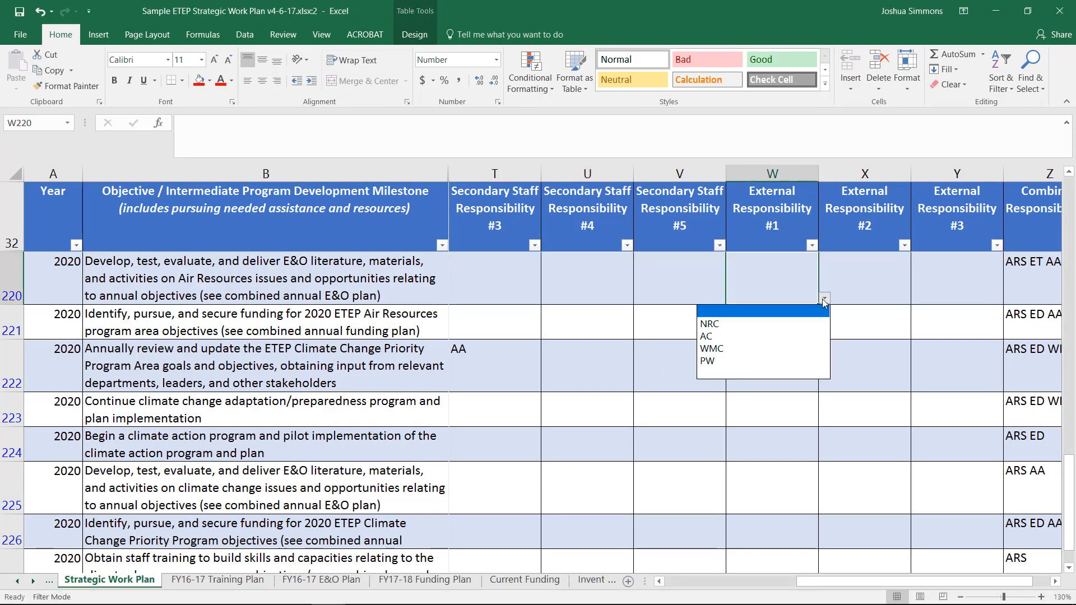
{"action": "left_click", "coordinate": [798, 373]}
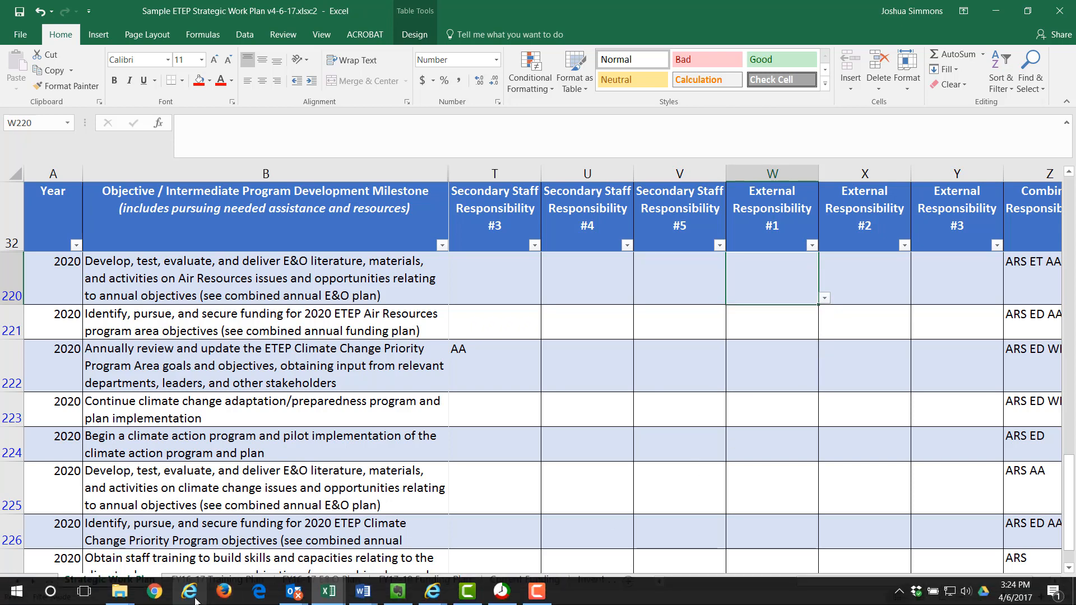
- Return to the Dropdown Menu Items sheet and undo the deletions of the WC and PS entries
{"action": "left_click", "coordinate": [237, 549]}
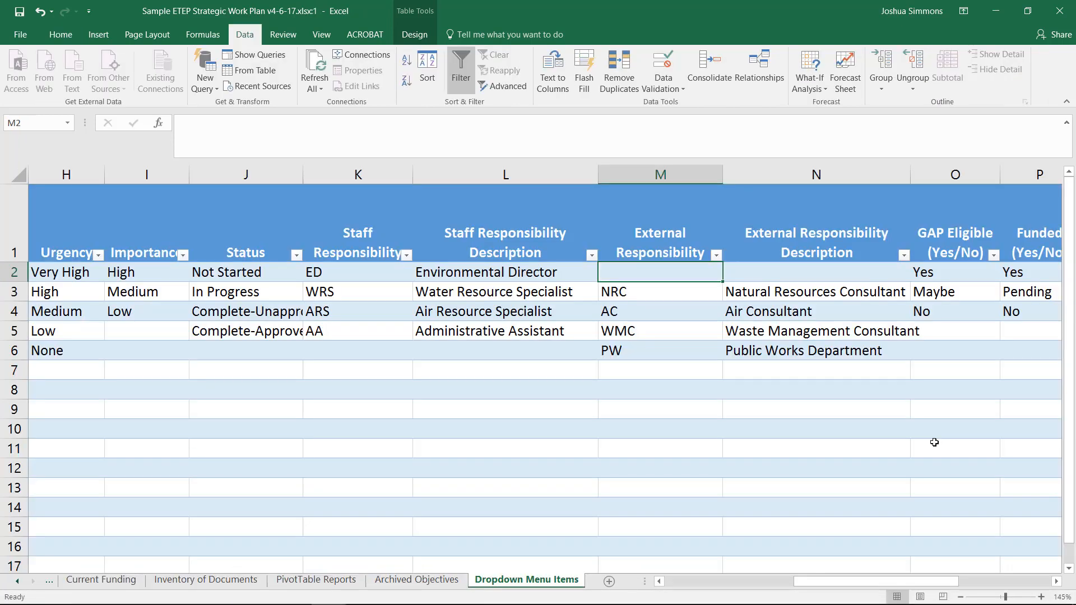
{"action": "key", "text": "ctrl+z"}
{"action": "key", "text": "ctrl+z"}
{"action": "key", "text": "ctrl+z"}
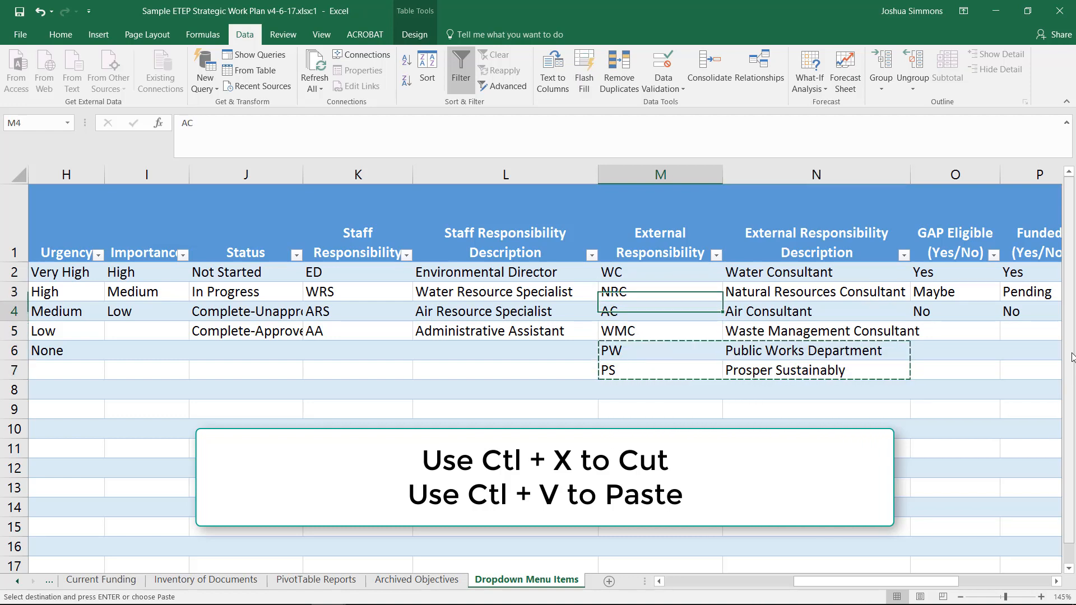
- Move the PW and PS entries with their descriptions up to rows 4 and 5, overwriting AC and WMC
{"action": "type", "text": "PW\tPublic Works Department PS\tProsper Sustainably"}
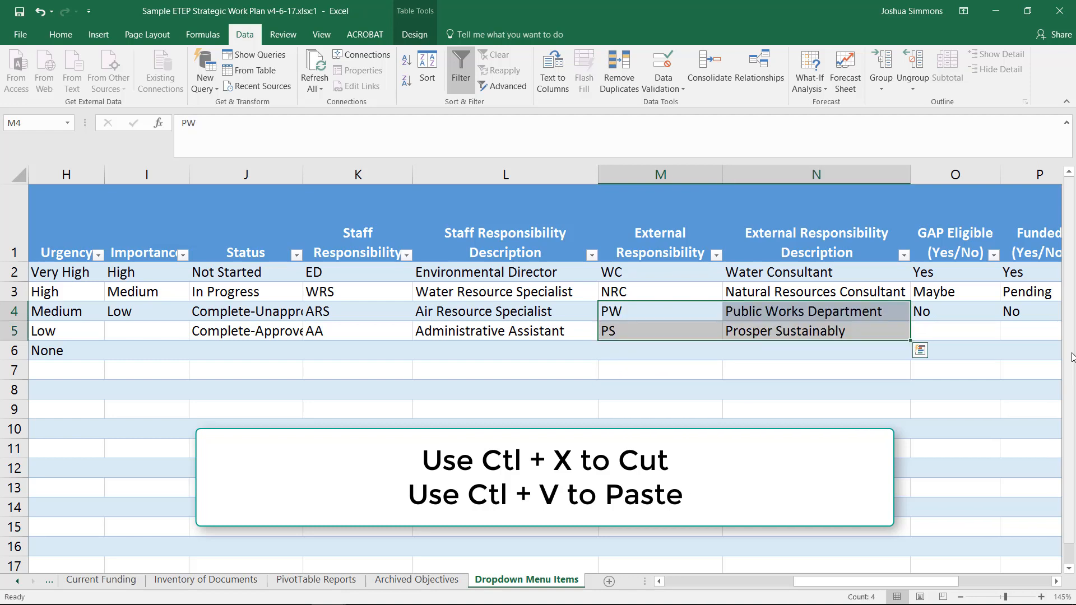
{"action": "key", "text": "Down"}
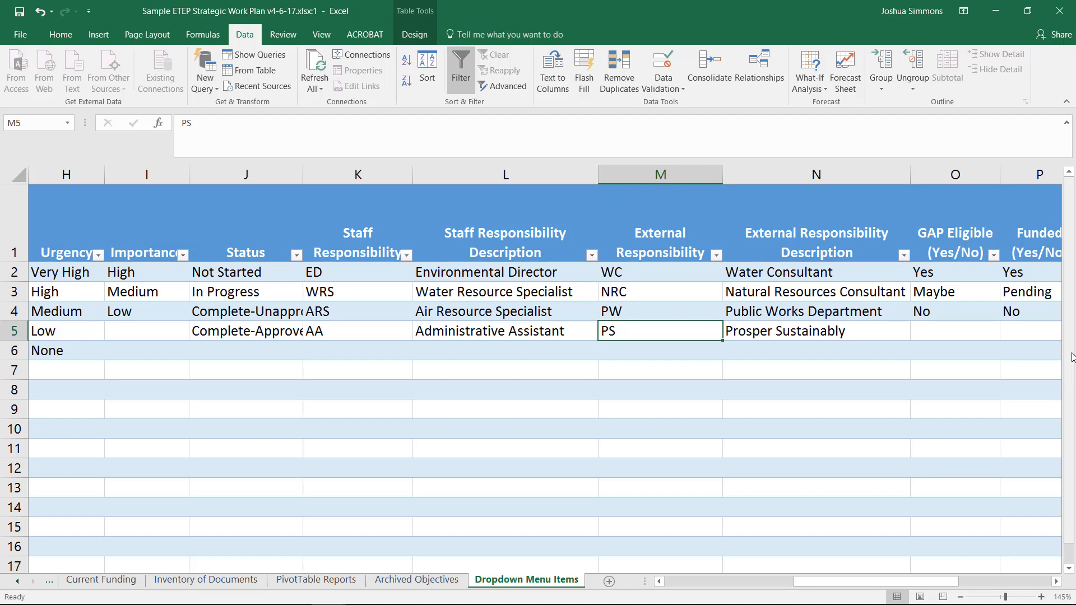
- Replace the WC entry in row 2 with the code AC and the description Air Consultant
{"action": "key", "text": "Up"}
{"action": "key", "text": "Up"}
{"action": "key", "text": "Up"}
{"action": "type", "text": "AC"}
{"action": "key", "text": "Tab"}
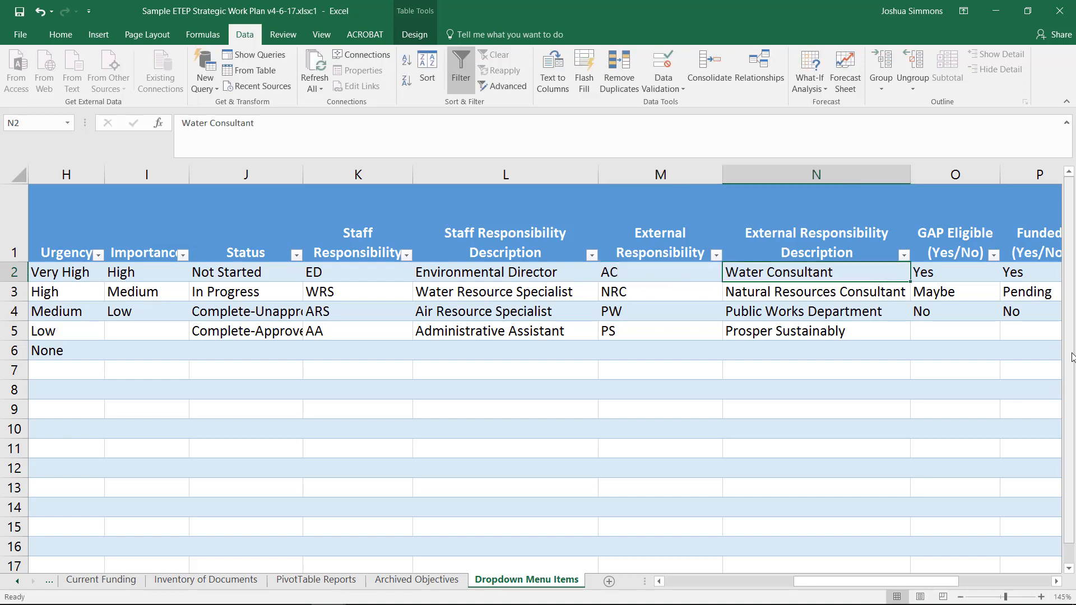
{"action": "type", "text": "Air Consult"}
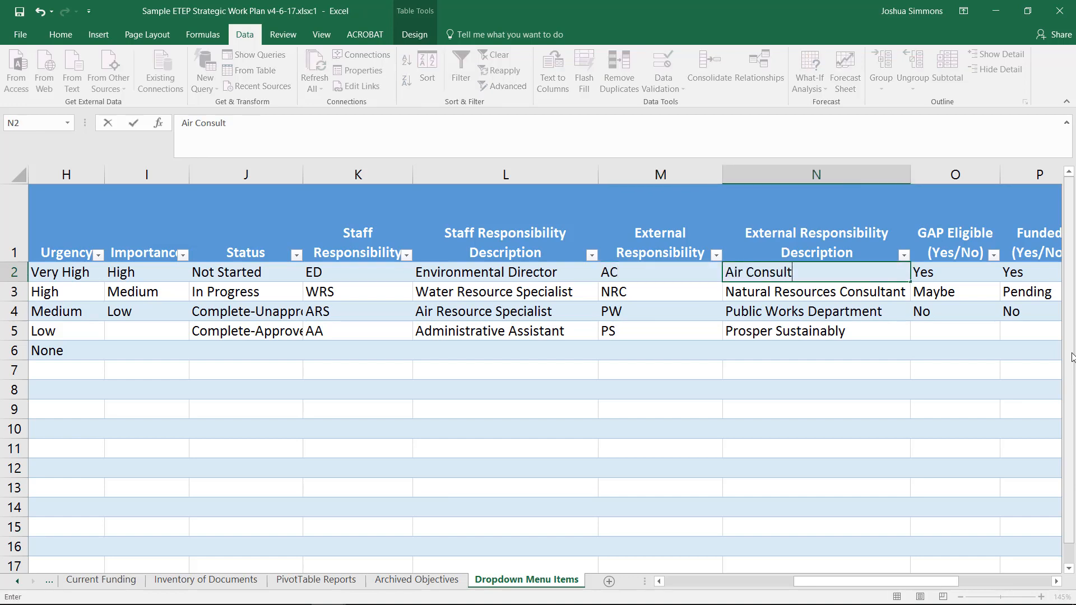
{"action": "type", "text": "ant"}
{"action": "key", "text": "Down"}
{"action": "key", "text": "Down"}
{"action": "key", "text": "Down"}
- Replace the PS entry in row 5 with the code WMC and the description Waste Management Consultant
{"action": "key", "text": "Left"}
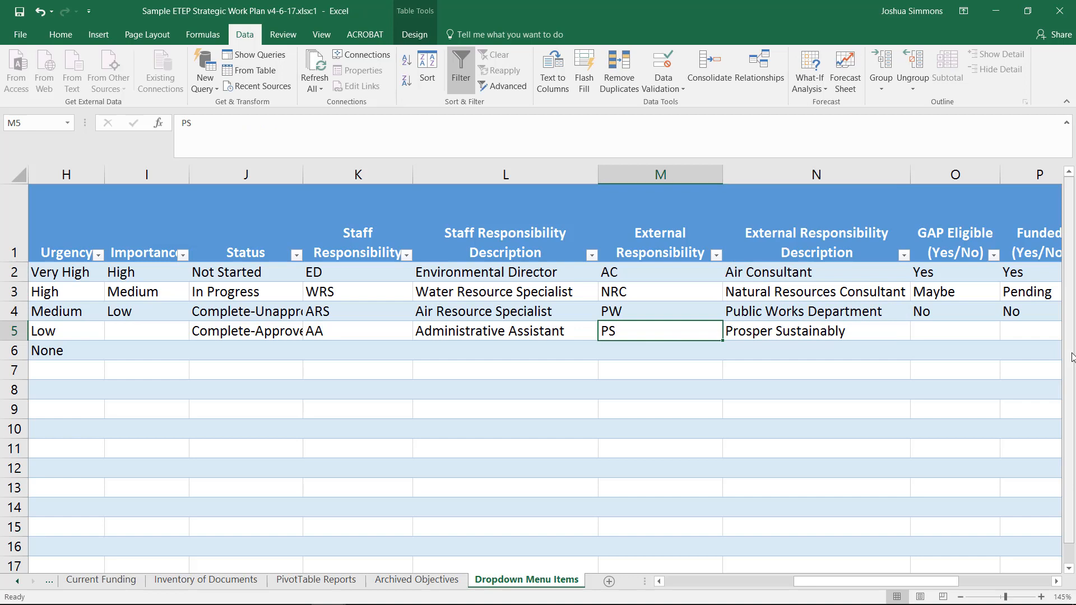
{"action": "type", "text": "WM"}
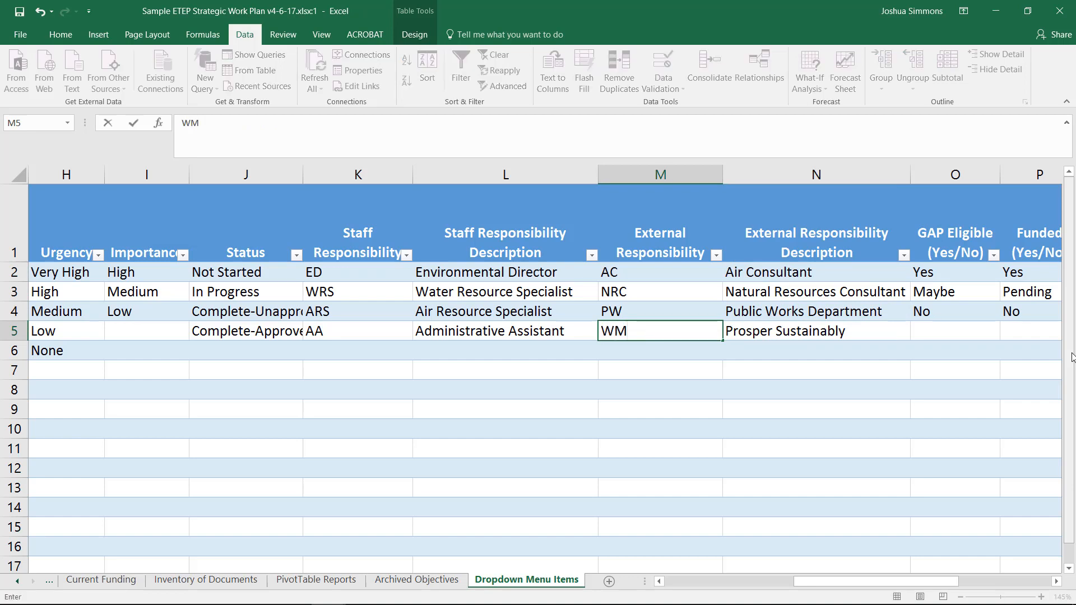
{"action": "type", "text": "C"}
{"action": "key", "text": "Tab"}
{"action": "type", "text": "Waste"}
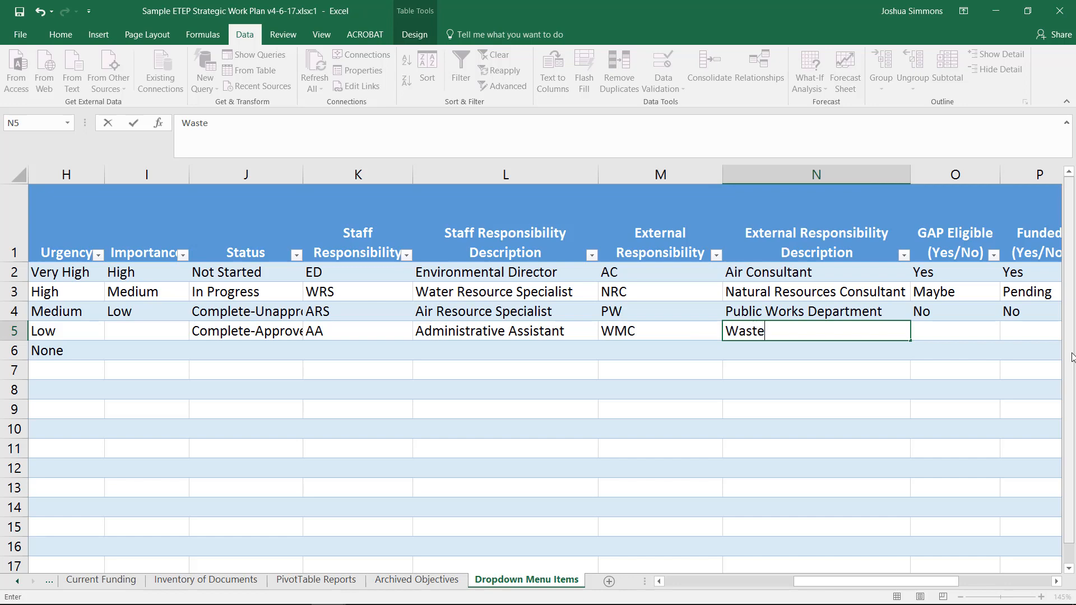
{"action": "type", "text": " Management Cons"}
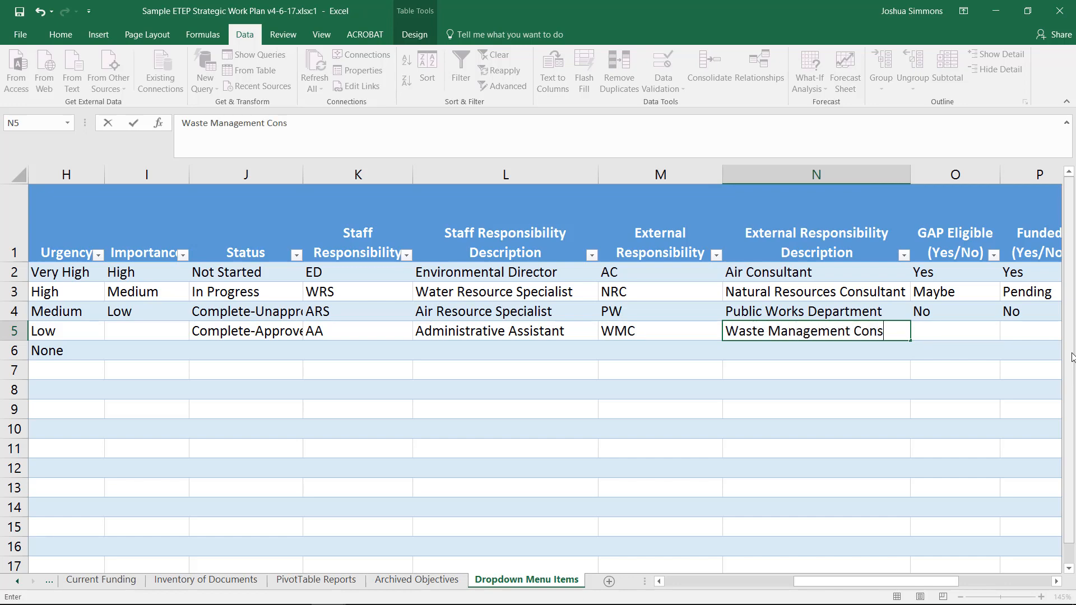
{"action": "type", "text": "ultant"}
{"action": "key", "text": "Return"}
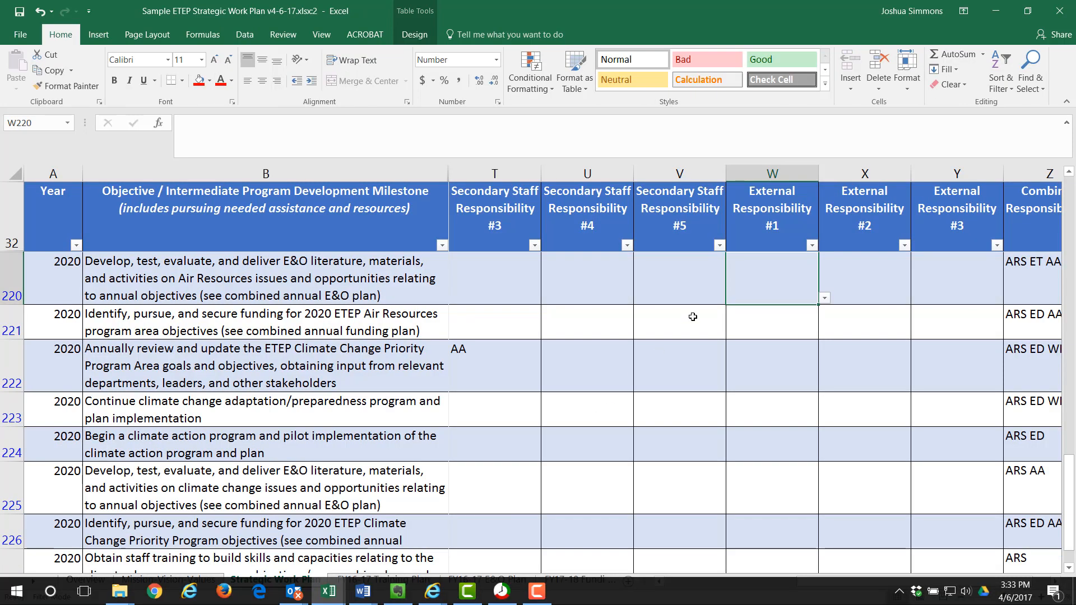
- In the Strategic Work Plan window, review the reordered External Responsibility #1 dropdown choices in W220
{"action": "left_click", "coordinate": [825, 298]}
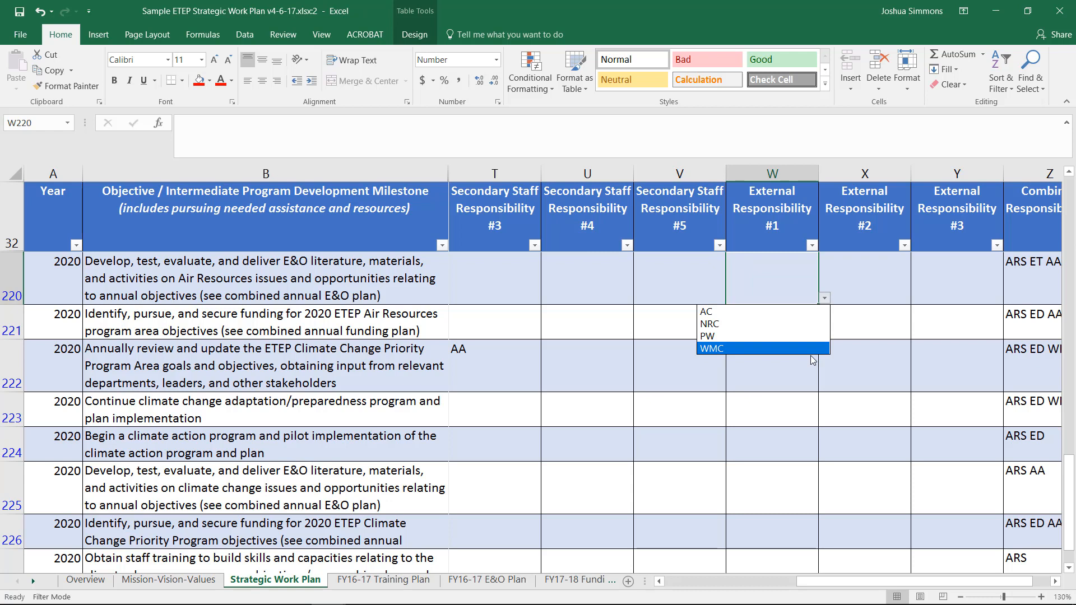
{"action": "key", "text": "Up"}
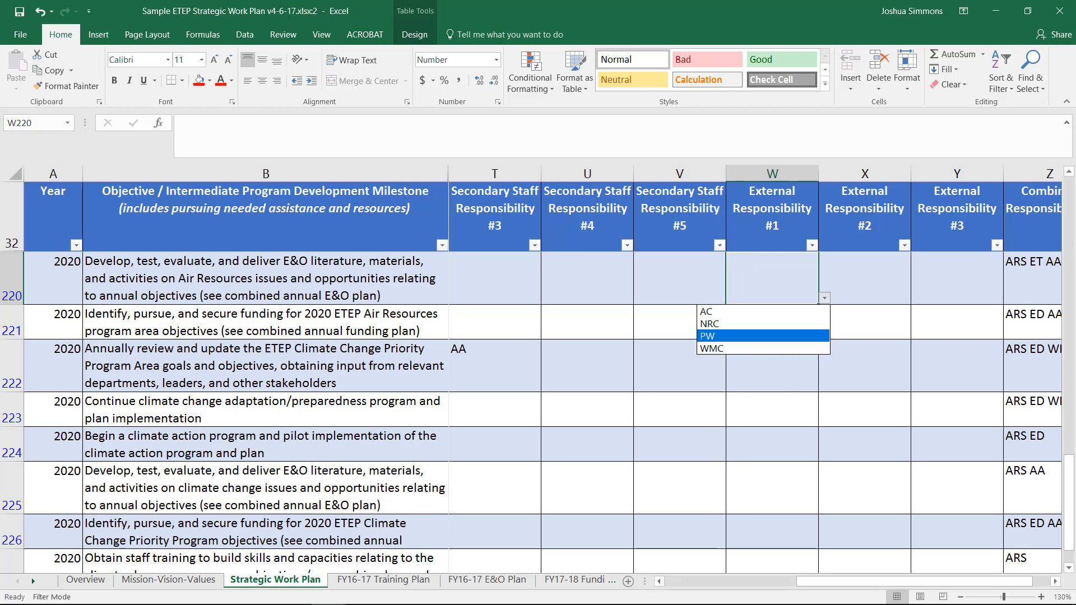